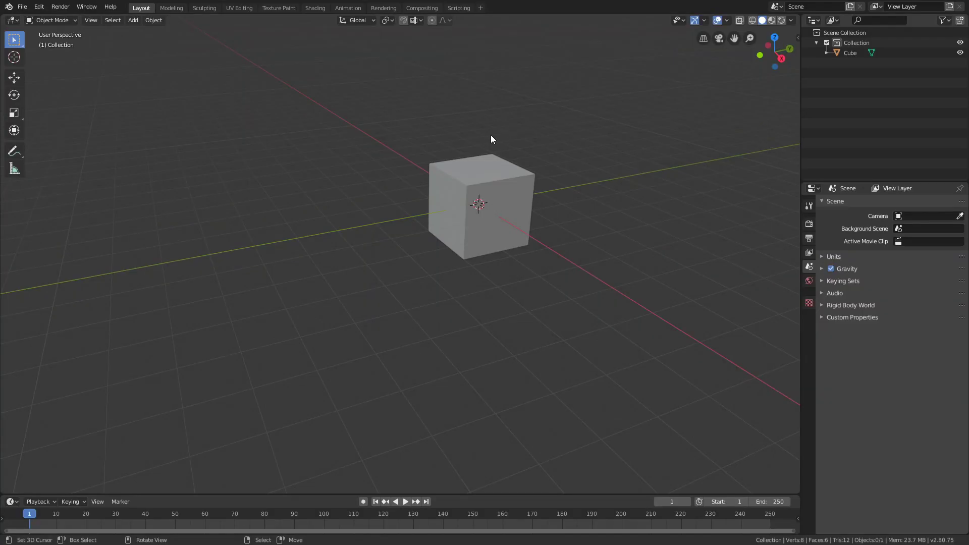
Step: Delete the default cube from the scene
{"action": "middle_click_drag", "start_coordinate": [514, 152], "coordinate": [468, 180], "text": "shift"}
{"action": "left_click", "coordinate": [449, 204]}
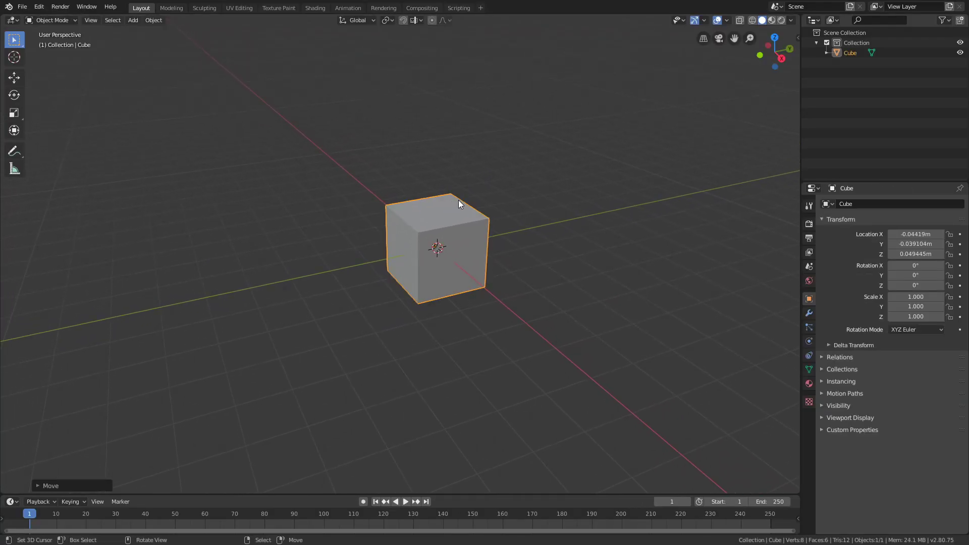
{"action": "key", "text": "x"}
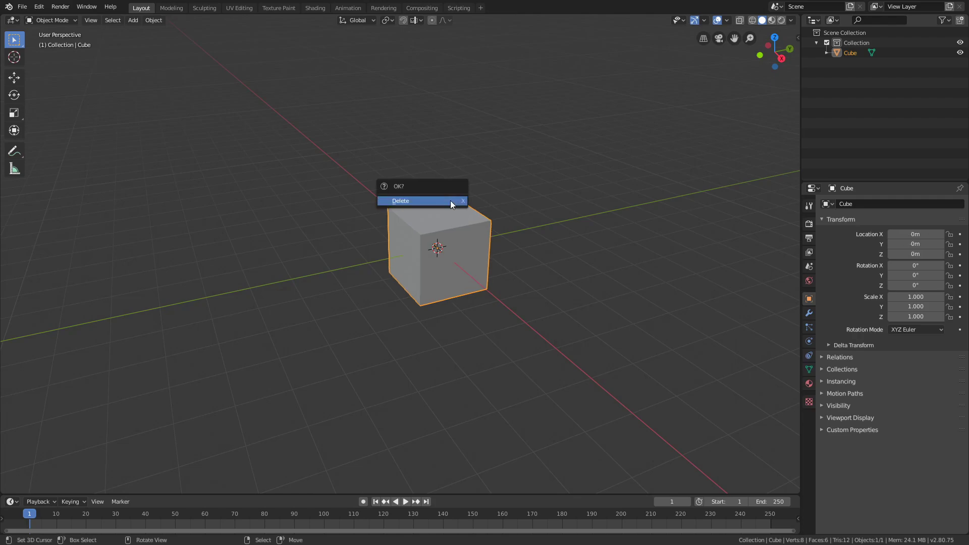
{"action": "left_click", "coordinate": [397, 201]}
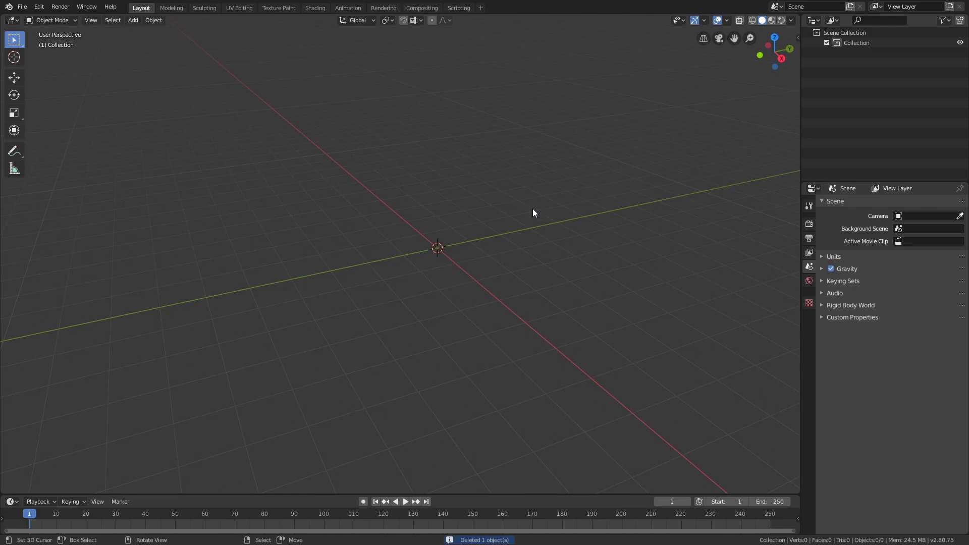
Step: Add a mesh cylinder at the scene origin
{"action": "key", "text": "shift+a"}
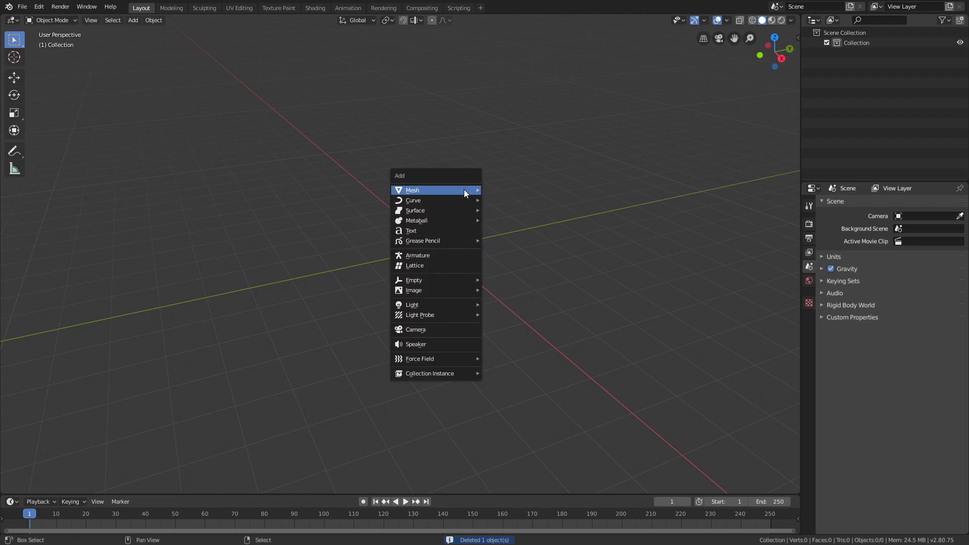
{"action": "mouse_move", "coordinate": [464, 189]}
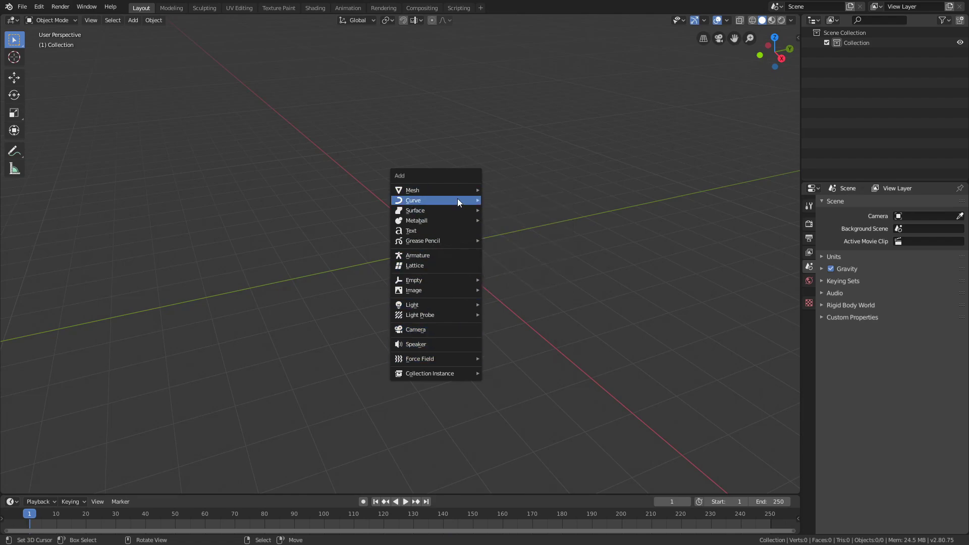
{"action": "mouse_move", "coordinate": [425, 191]}
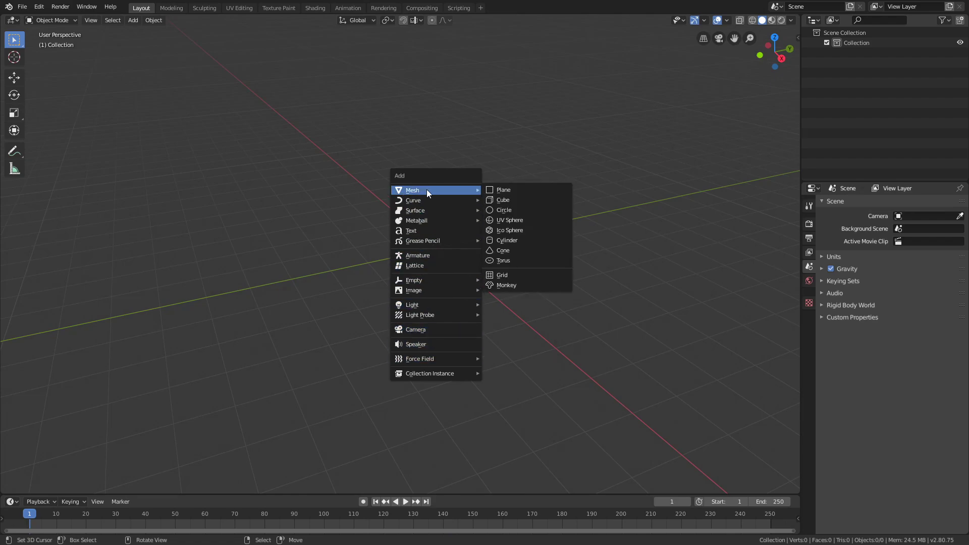
{"action": "left_click", "coordinate": [511, 239]}
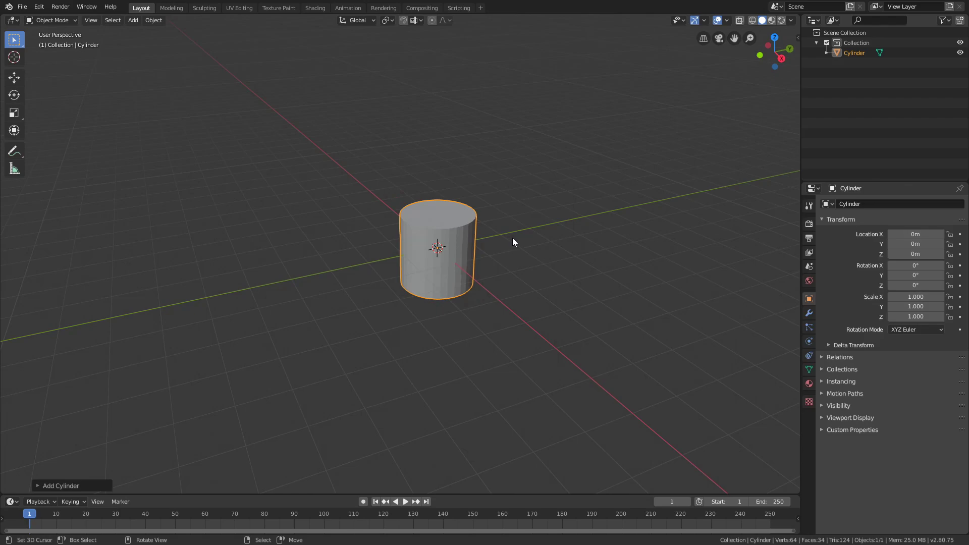
Step: Set the new cylinder's vertex count to 20
{"action": "left_click", "coordinate": [41, 484]}
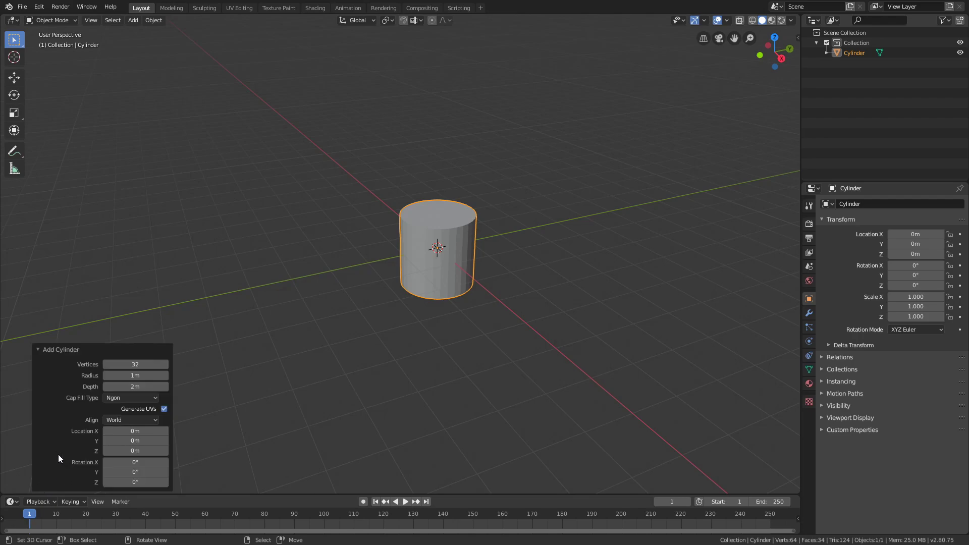
{"action": "left_click", "coordinate": [128, 364]}
{"action": "type", "text": "8"}
{"action": "key", "text": "Return"}
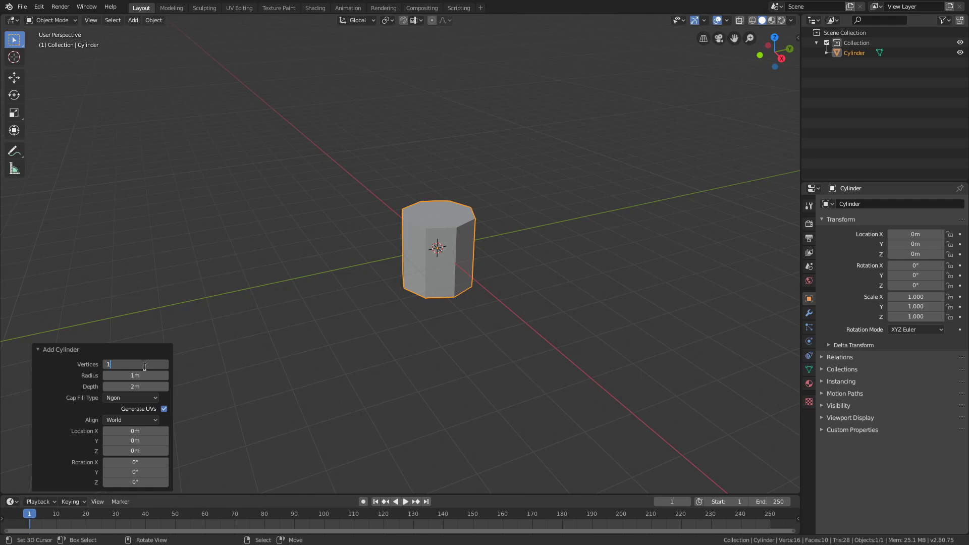
{"action": "left_click_drag", "start_coordinate": [145, 364], "coordinate": [146, 367]}
{"action": "left_click", "coordinate": [145, 365]}
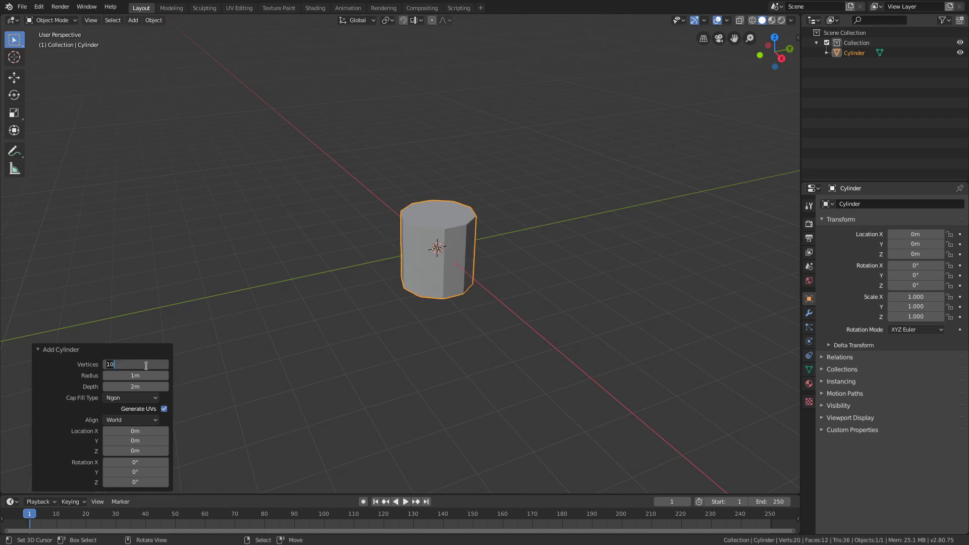
{"action": "type", "text": "20"}
{"action": "key", "text": "Return"}
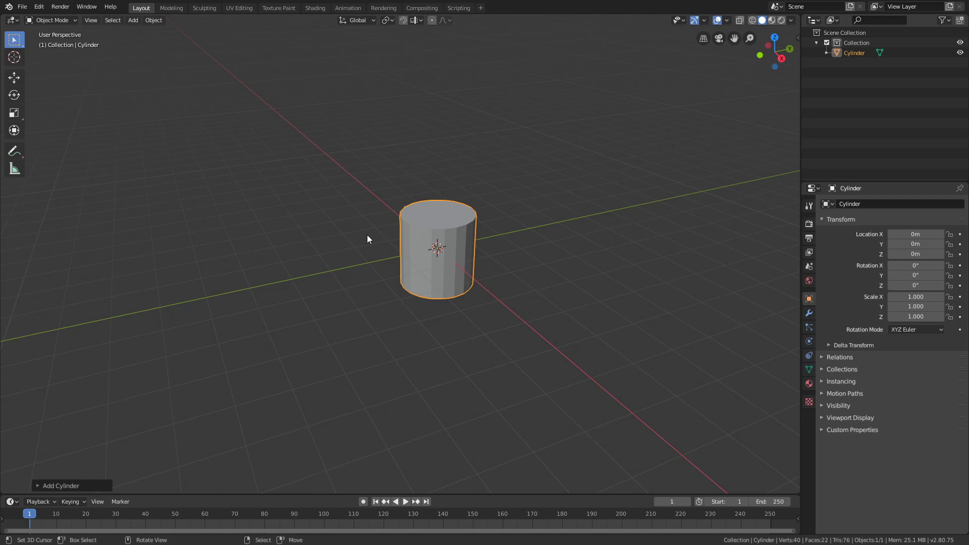
Step: Show the cylinder in the front orthographic view and enter Edit Mode
{"action": "key", "text": "1"}
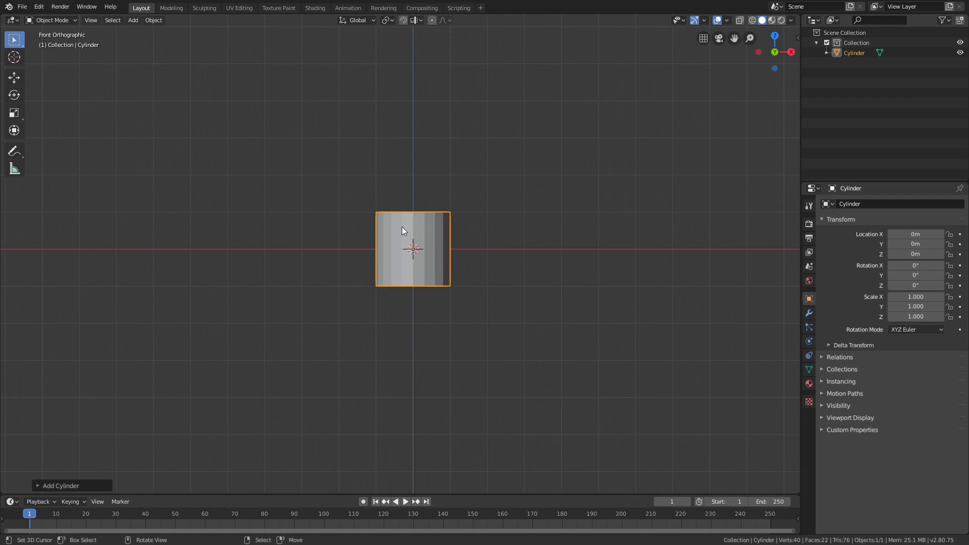
{"action": "scroll", "coordinate": [428, 243], "scroll_direction": "down", "scroll_amount": 3}
{"action": "scroll", "coordinate": [428, 243], "scroll_direction": "up", "scroll_amount": 3}
{"action": "scroll", "coordinate": [431, 243], "scroll_direction": "down", "scroll_amount": 3}
{"action": "key", "text": "Tab"}
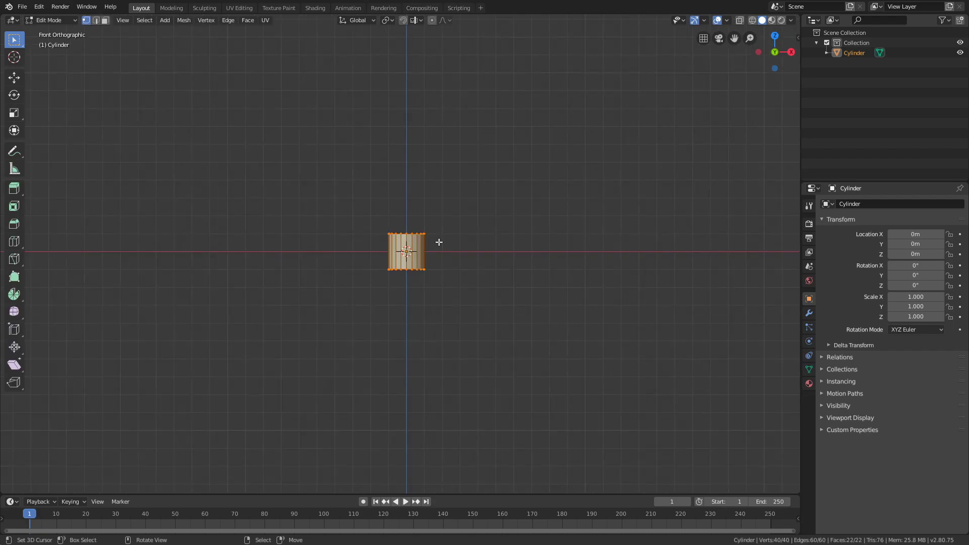
{"action": "scroll", "coordinate": [439, 242], "scroll_direction": "up", "scroll_amount": 3}
{"action": "right_click", "coordinate": [433, 212]}
{"action": "key", "text": "g"}
{"action": "right_click", "coordinate": [434, 184]}
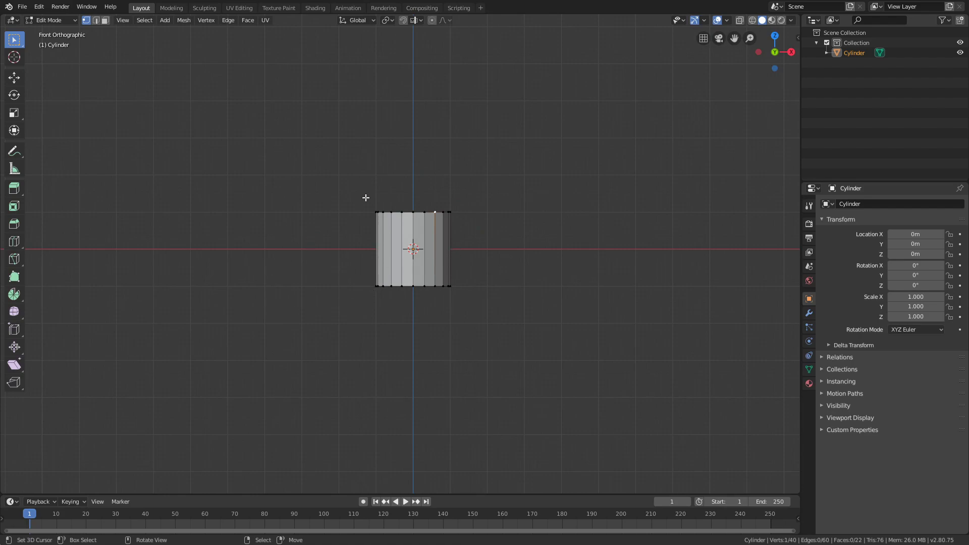
Step: Try out the vertex, edge and face selection modes by selecting a vertical edge and a front side face of the cylinder
{"action": "scroll", "coordinate": [437, 214], "scroll_direction": "up", "scroll_amount": 5}
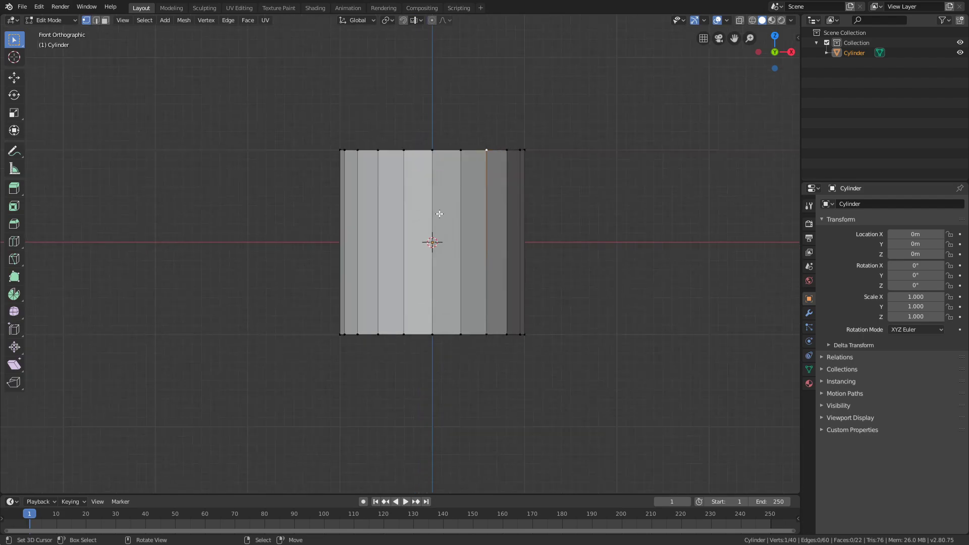
{"action": "middle_click_drag", "start_coordinate": [485, 242], "coordinate": [473, 251], "text": "shift"}
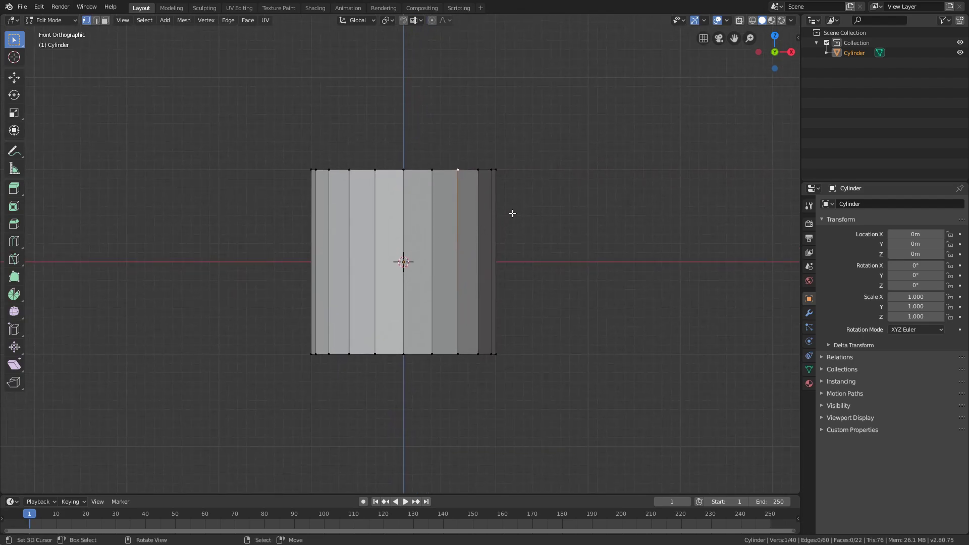
{"action": "key", "text": "3"}
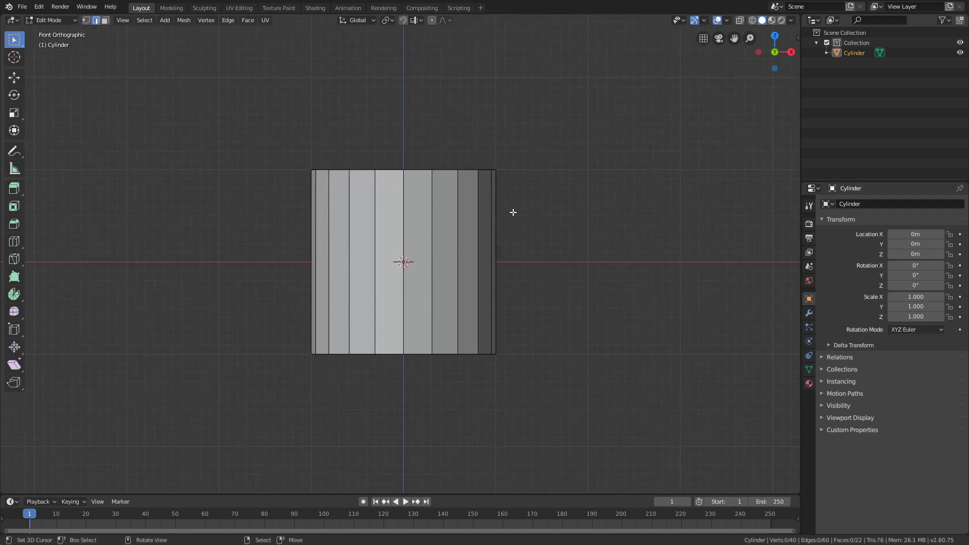
{"action": "key", "text": "1"}
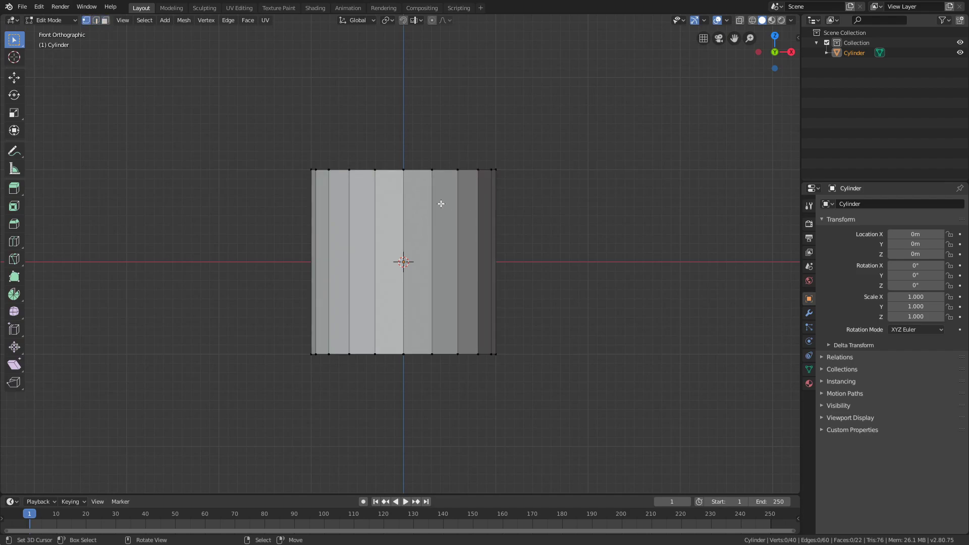
{"action": "key", "text": "2"}
{"action": "left_click", "coordinate": [431, 210]}
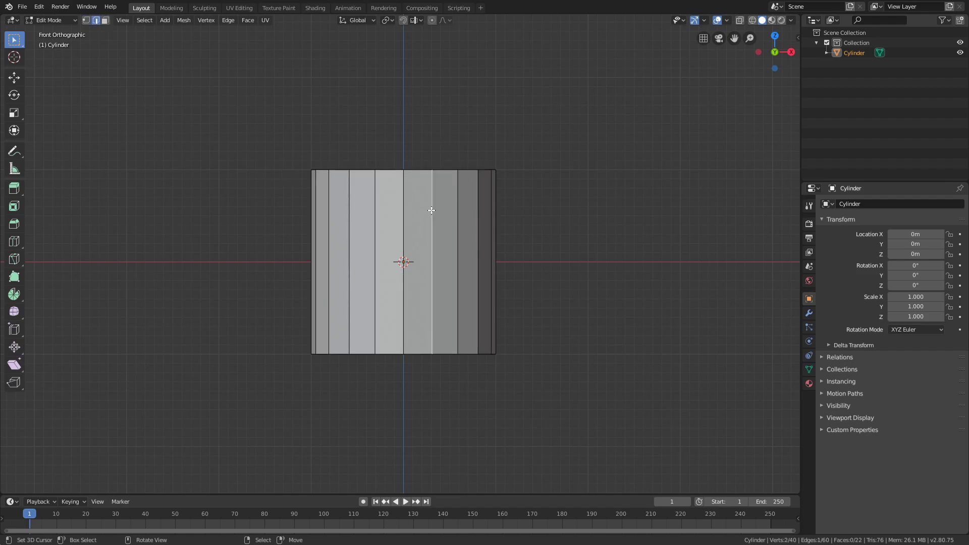
{"action": "key", "text": "3"}
{"action": "left_click", "coordinate": [424, 213]}
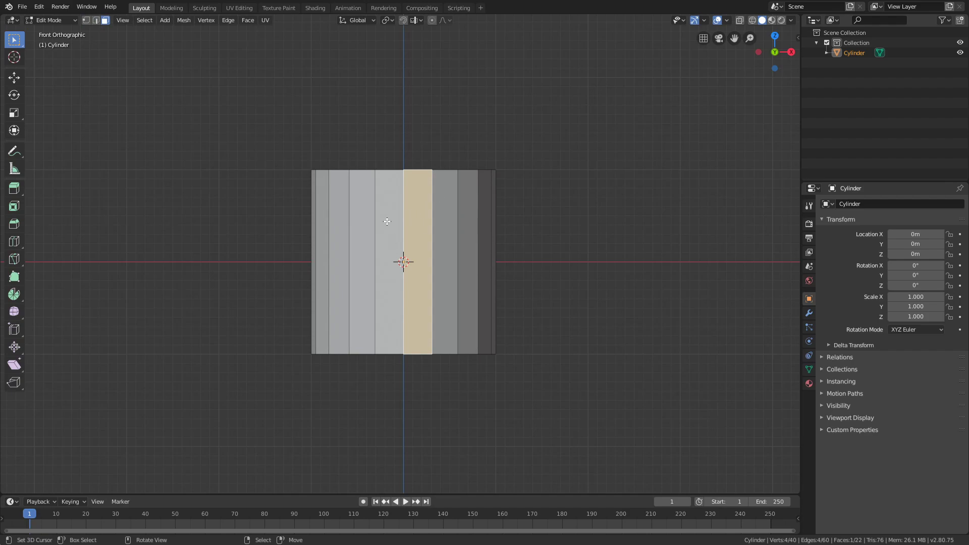
{"action": "scroll", "coordinate": [427, 213], "scroll_direction": "down", "scroll_amount": 4}
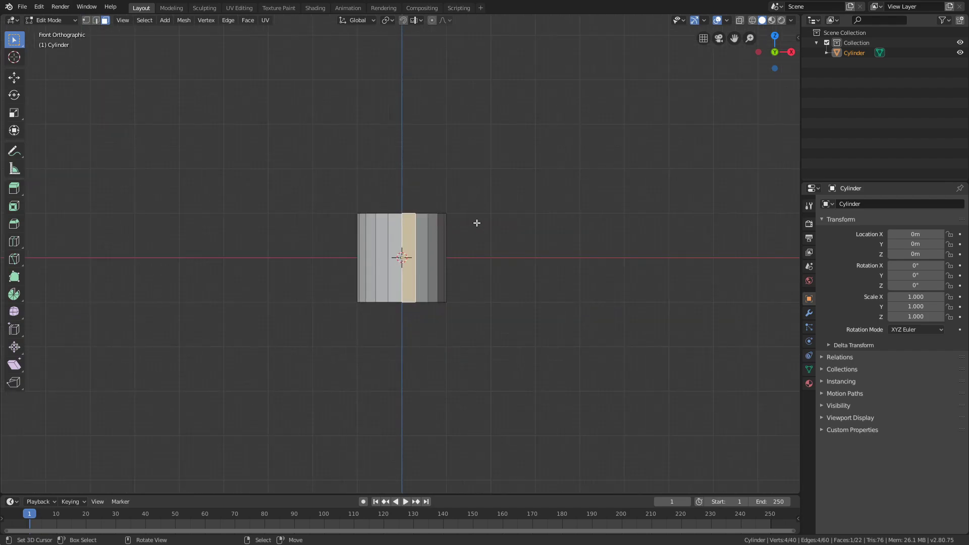
Step: Select all of the cylinder's geometry
{"action": "key", "text": "a"}
{"action": "scroll", "coordinate": [489, 201], "scroll_direction": "down", "scroll_amount": 3}
{"action": "scroll", "coordinate": [491, 197], "scroll_direction": "up", "scroll_amount": 5}
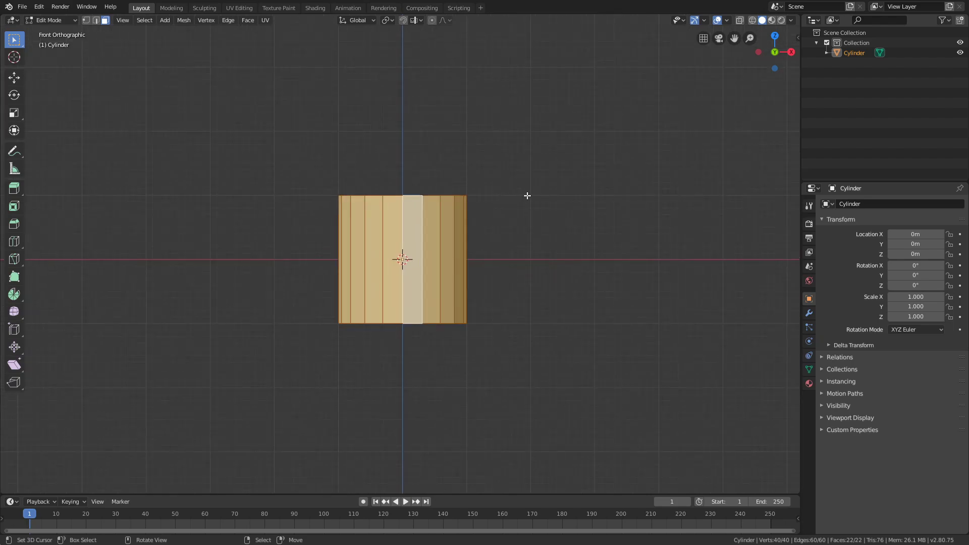
{"action": "key", "text": "s"}
{"action": "right_click", "coordinate": [525, 216]}
{"action": "scroll", "coordinate": [534, 214], "scroll_direction": "down", "scroll_amount": 4}
{"action": "key", "text": "s"}
{"action": "key", "text": "x"}
{"action": "right_click", "coordinate": [386, 259]}
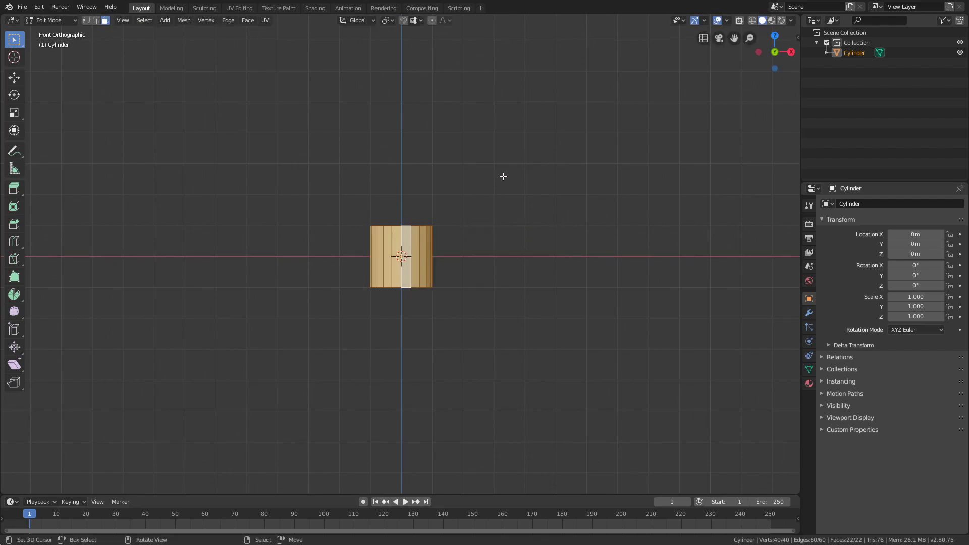
{"action": "key", "text": "s"}
{"action": "key", "text": "z"}
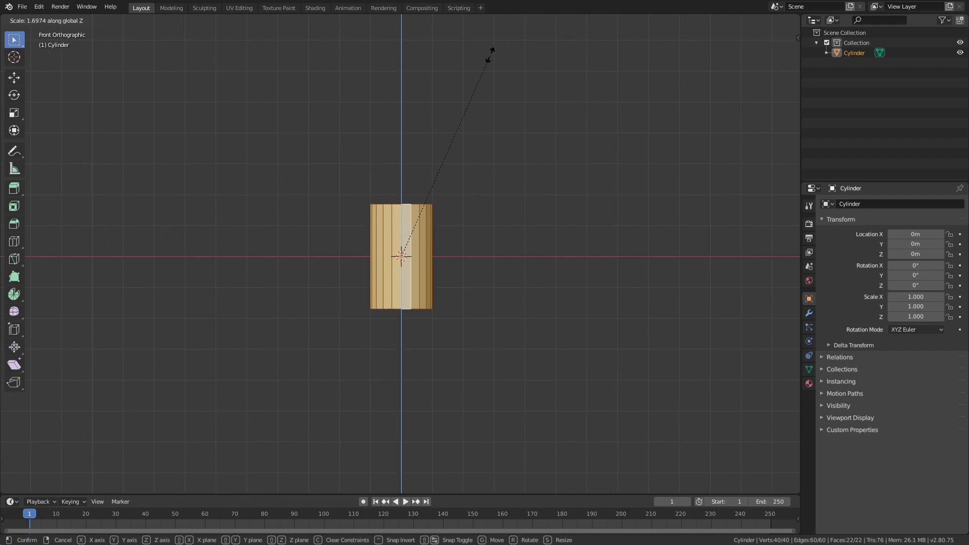
{"action": "right_click", "coordinate": [491, 77]}
{"action": "key", "text": "s"}
{"action": "key", "text": "z"}
{"action": "right_click", "coordinate": [547, 110]}
{"action": "middle_click_drag", "start_coordinate": [548, 110], "coordinate": [471, 179]}
{"action": "key", "text": "s"}
{"action": "key", "text": "y"}
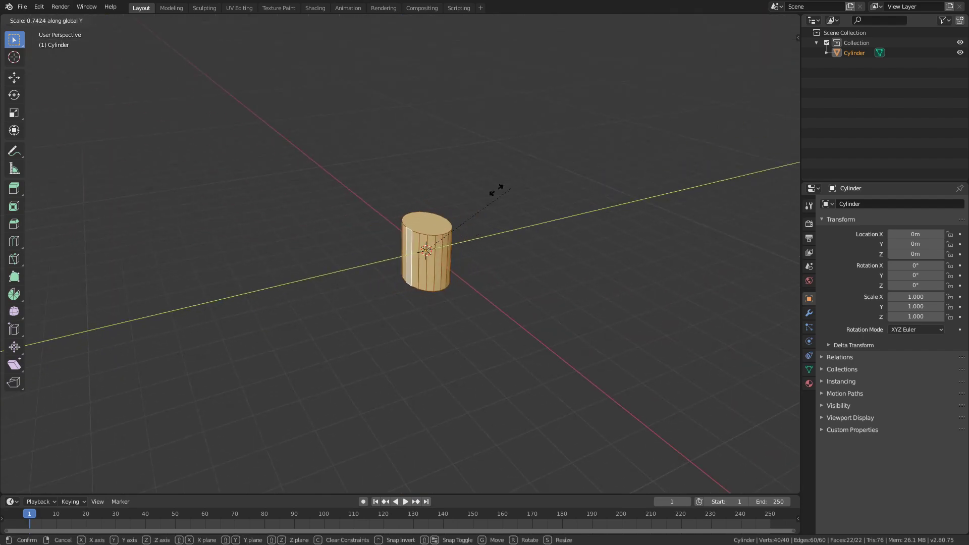
{"action": "right_click", "coordinate": [546, 202]}
Step: Scale the whole cylinder down on the X and Y axes only, to about a third of its width
{"action": "middle_click_drag", "start_coordinate": [495, 207], "coordinate": [524, 202]}
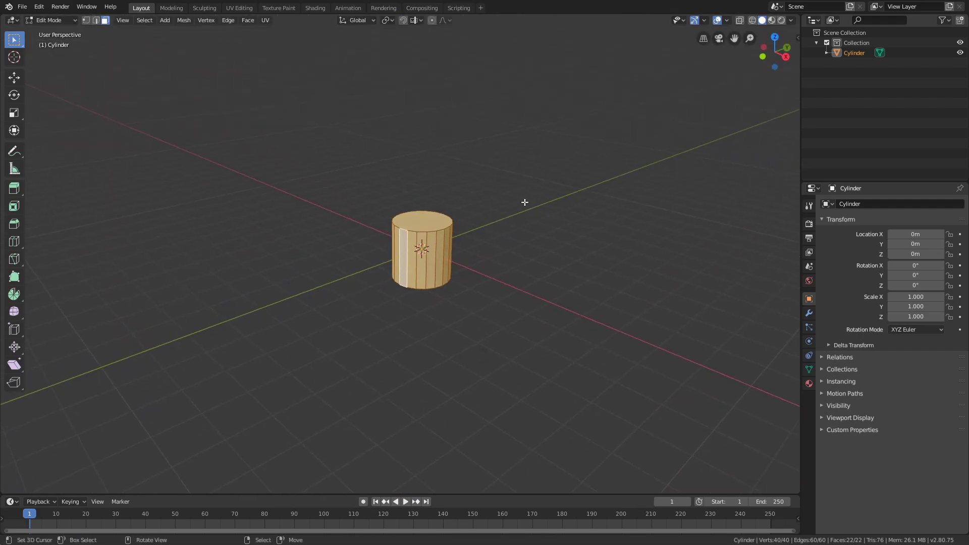
{"action": "key", "text": "s"}
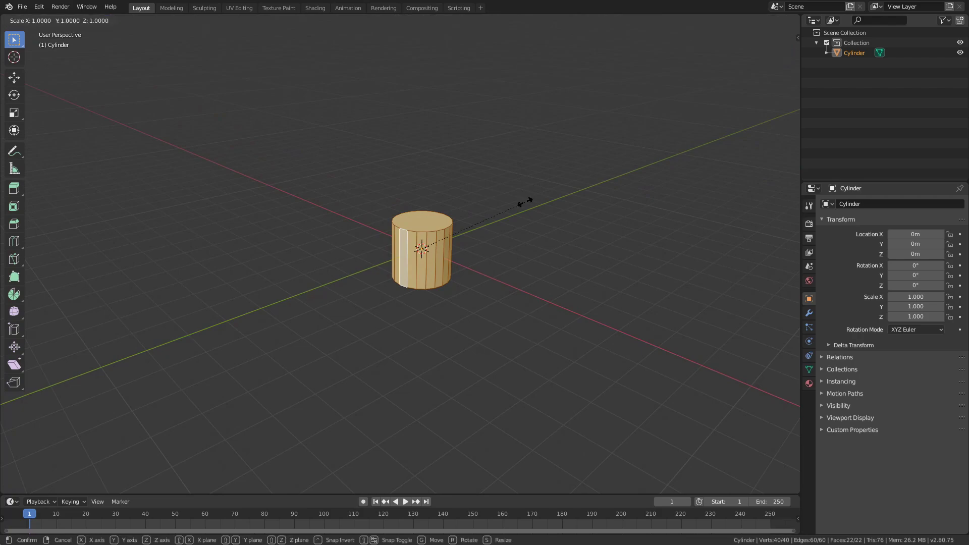
{"action": "key", "text": "shift+z"}
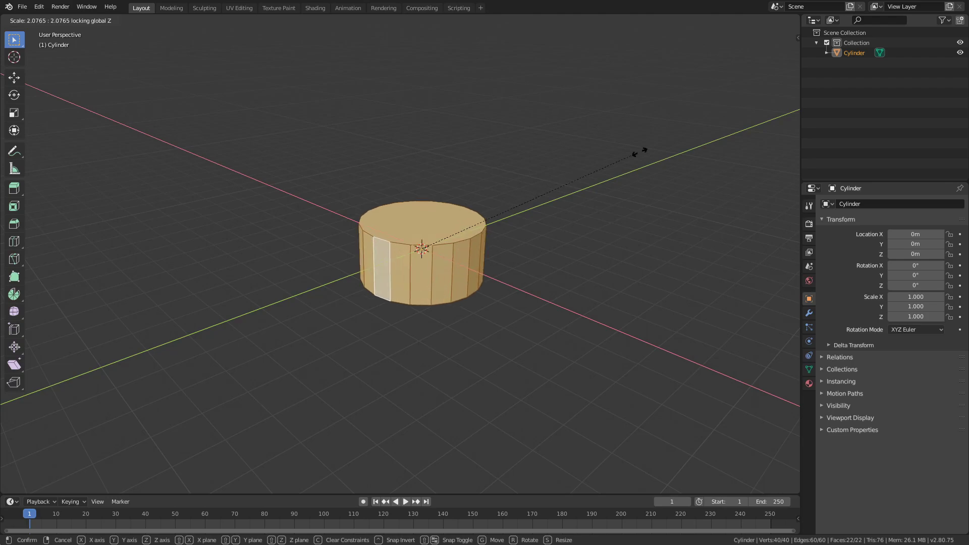
{"action": "key", "text": "c"}
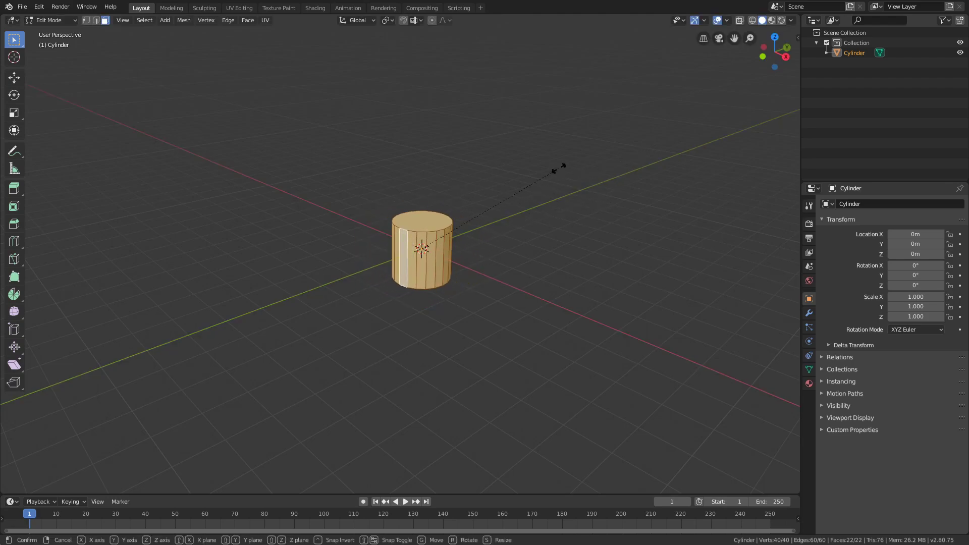
{"action": "key", "text": "shift+z"}
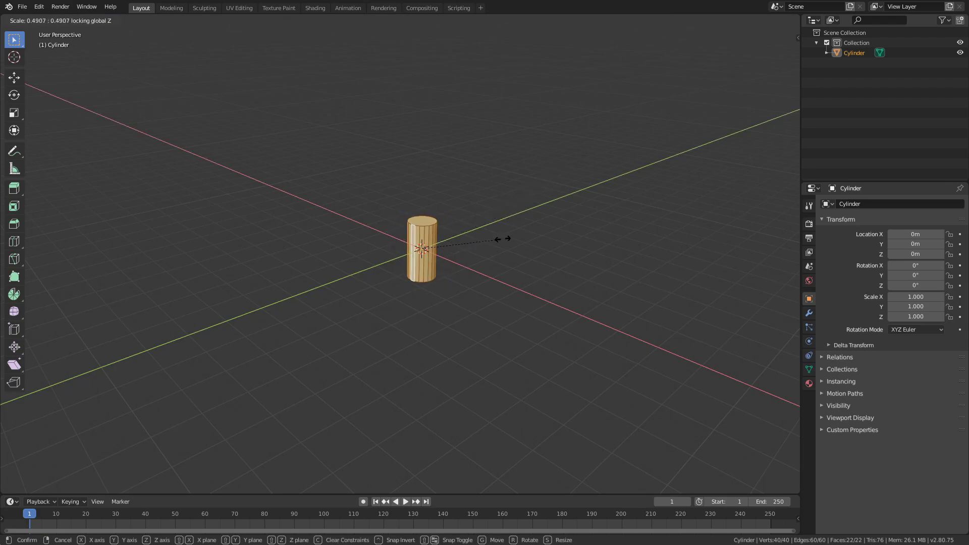
{"action": "left_click", "coordinate": [480, 242]}
Step: Stretch the narrowed cylinder along the Z axis to a little over four times its height
{"action": "middle_click_drag", "start_coordinate": [480, 242], "coordinate": [528, 181]}
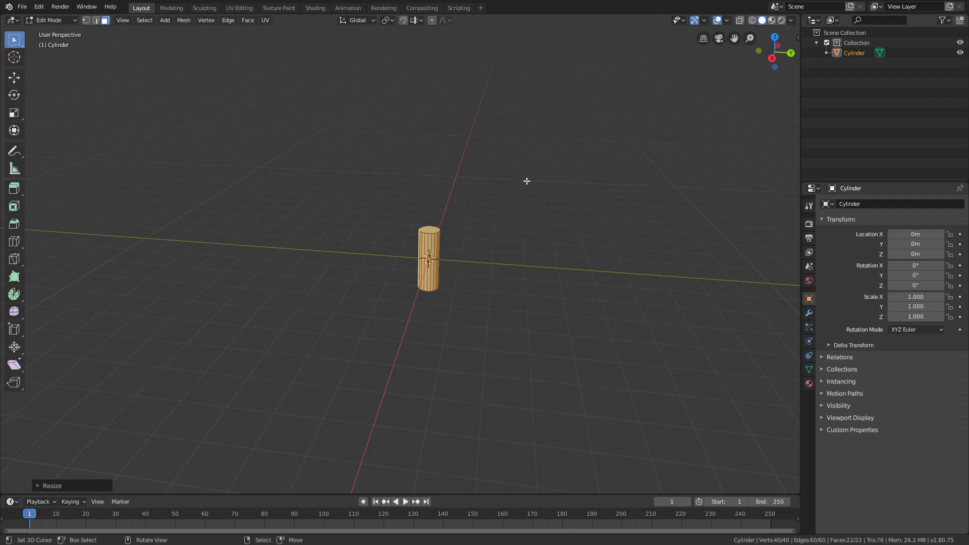
{"action": "middle_click_drag", "start_coordinate": [464, 192], "coordinate": [540, 182]}
{"action": "key", "text": "s"}
{"action": "key", "text": "z"}
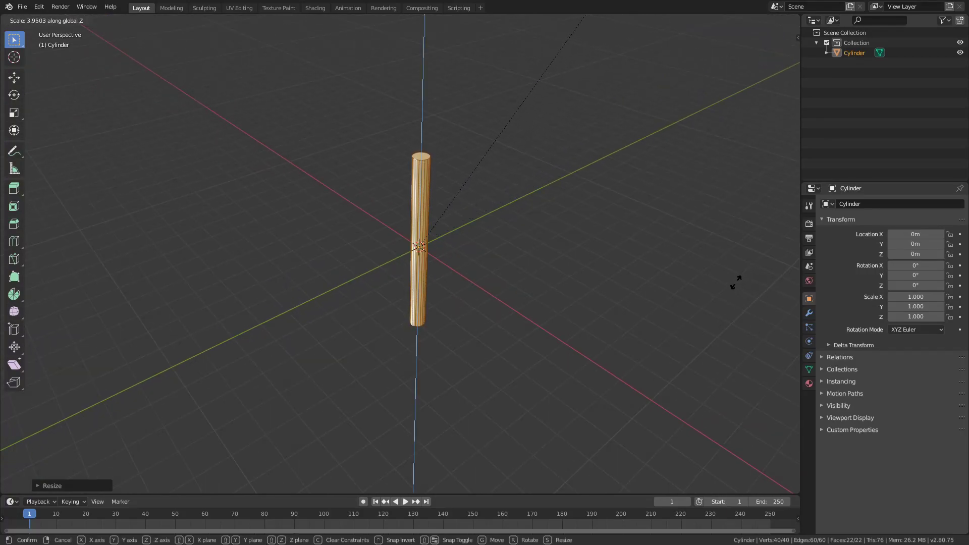
{"action": "left_click", "coordinate": [727, 216]}
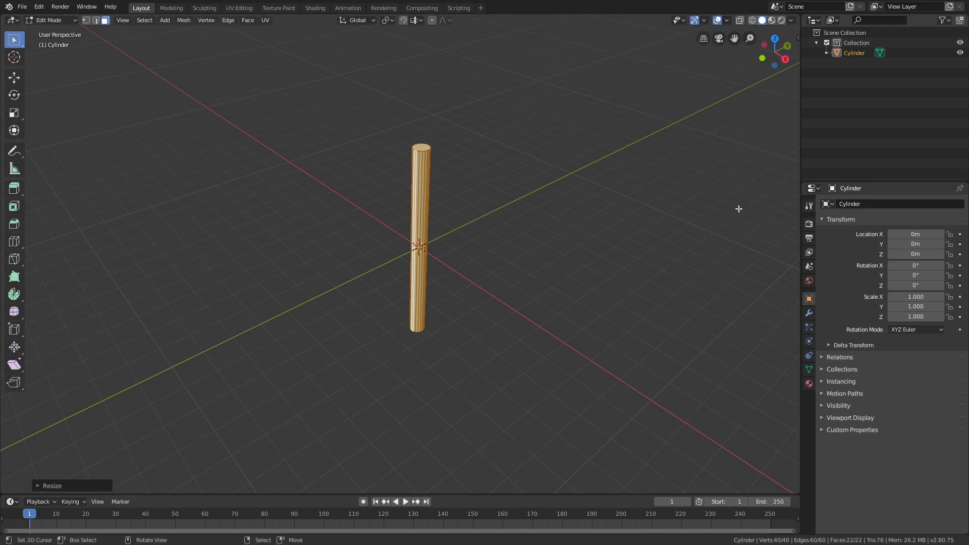
Step: From the front view, circle-select the rod's top ring using vertex selection mode and wireframe shading
{"action": "key", "text": "KP_1"}
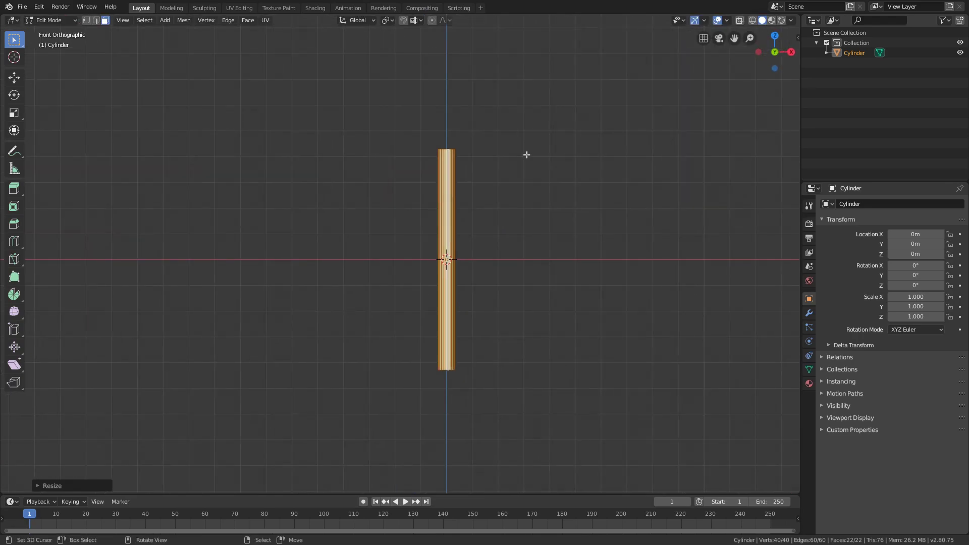
{"action": "key", "text": "1"}
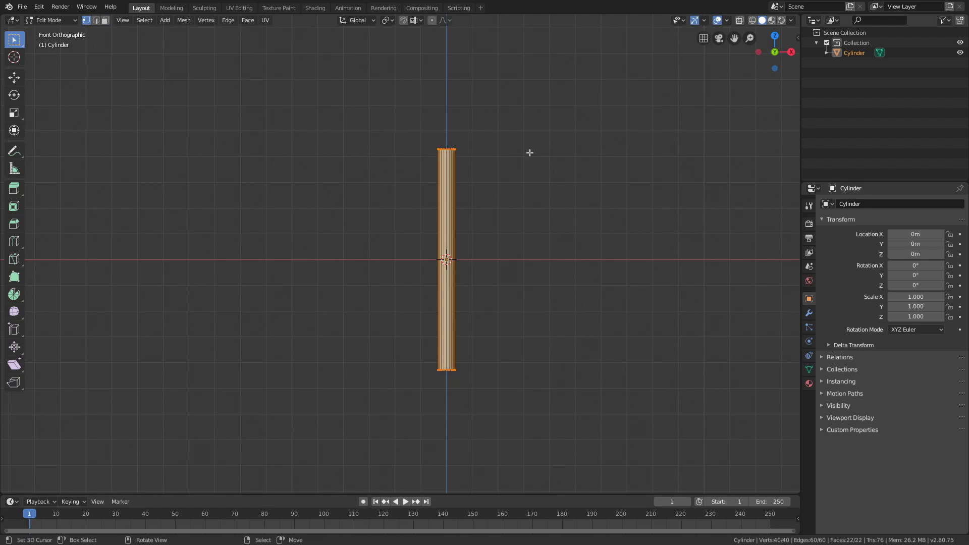
{"action": "key", "text": "z"}
{"action": "left_click", "coordinate": [448, 154]}
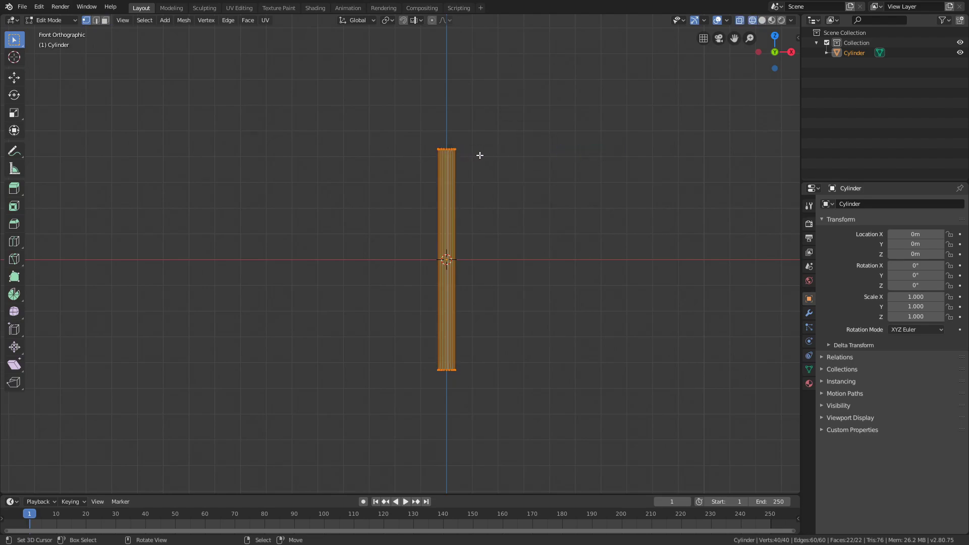
{"action": "key", "text": "alt+a"}
{"action": "key", "text": "c"}
{"action": "left_click", "coordinate": [447, 148]}
{"action": "left_click_drag", "start_coordinate": [447, 148], "coordinate": [419, 148]}
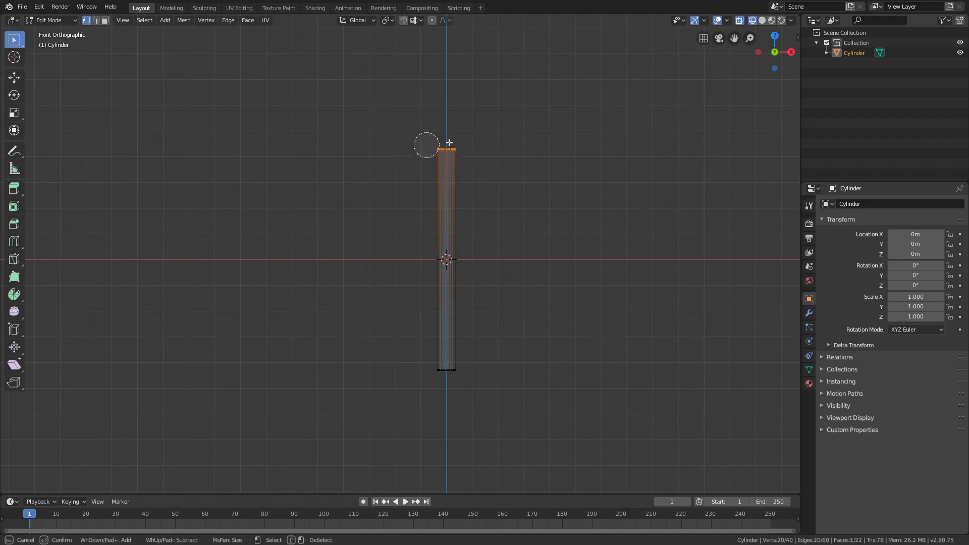
{"action": "key", "text": "Escape"}
Step: Try circle-selecting the top vertices in solid shading and check which ones around the rim are picked
{"action": "middle_click_drag", "start_coordinate": [520, 141], "coordinate": [515, 161], "text": "shift"}
{"action": "key", "text": "z"}
{"action": "left_click", "coordinate": [544, 153]}
{"action": "left_click", "coordinate": [439, 170]}
{"action": "key", "text": "z"}
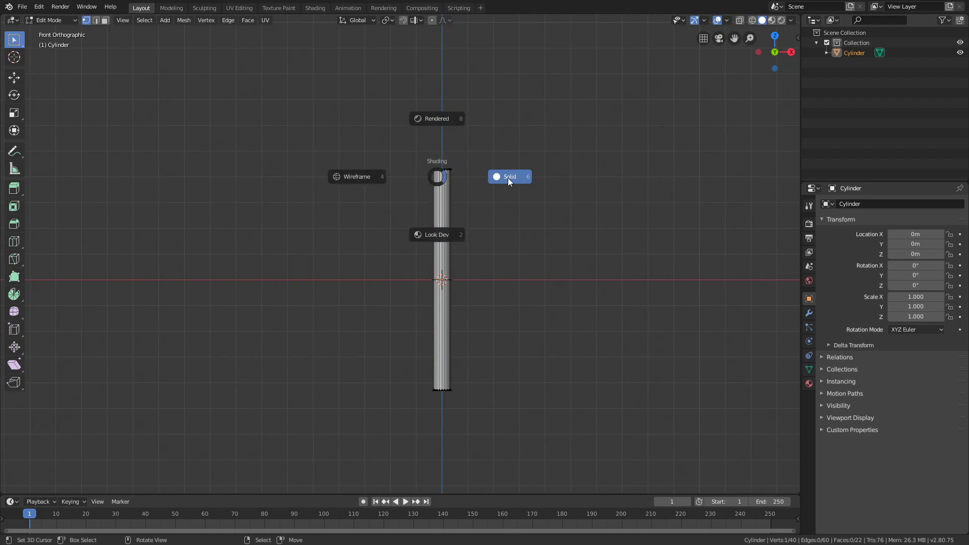
{"action": "left_click", "coordinate": [508, 178]}
{"action": "key", "text": "c"}
{"action": "mouse_move", "coordinate": [465, 168]}
{"action": "left_mouse_down"}
{"action": "mouse_move", "coordinate": [417, 166]}
{"action": "mouse_move", "coordinate": [443, 172]}
{"action": "left_mouse_up"}
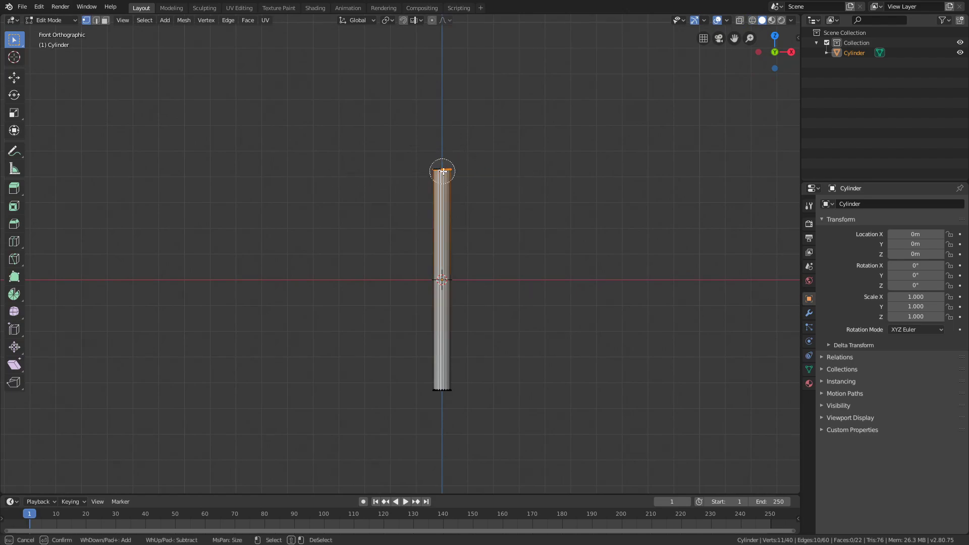
{"action": "key", "text": "Escape"}
{"action": "middle_click_drag", "start_coordinate": [469, 171], "coordinate": [517, 286]}
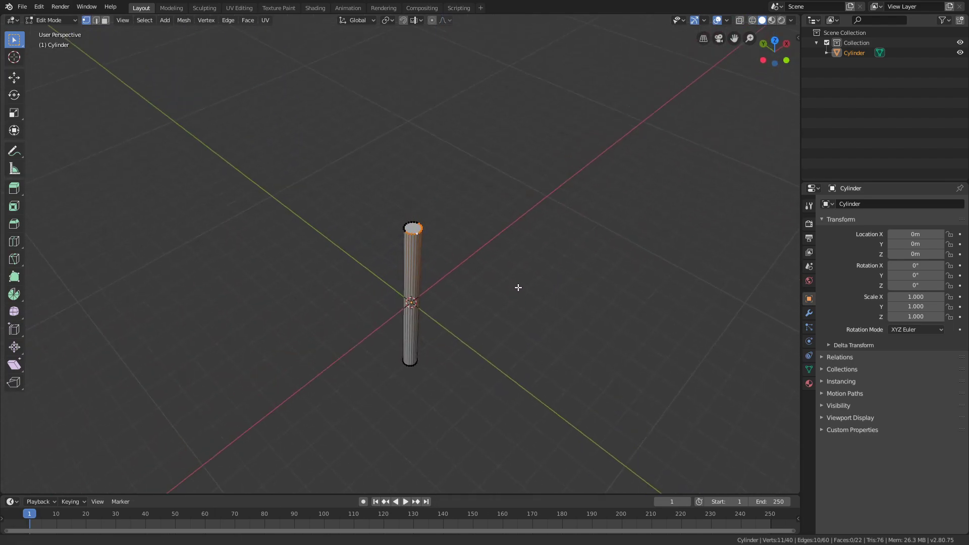
Step: Return to wireframe shading in front view and circle-select every vertex of the rod's top end
{"action": "scroll", "coordinate": [518, 286], "scroll_direction": "up", "scroll_amount": 3}
{"action": "key", "text": "KP_1"}
{"action": "key", "text": "z"}
{"action": "left_click", "coordinate": [397, 215]}
{"action": "key", "text": "c"}
{"action": "key", "text": "Escape"}
{"action": "key", "text": "c"}
{"action": "scroll", "coordinate": [367, 177], "scroll_direction": "down", "scroll_amount": 7}
{"action": "scroll", "coordinate": [376, 173], "scroll_direction": "down", "scroll_amount": 15}
{"action": "scroll", "coordinate": [391, 166], "scroll_direction": "up", "scroll_amount": 15}
{"action": "scroll", "coordinate": [396, 166], "scroll_direction": "down", "scroll_amount": 3}
{"action": "scroll", "coordinate": [408, 166], "scroll_direction": "up", "scroll_amount": 8}
{"action": "scroll", "coordinate": [416, 166], "scroll_direction": "down", "scroll_amount": 7}
{"action": "left_click_drag", "start_coordinate": [413, 169], "coordinate": [381, 181]}
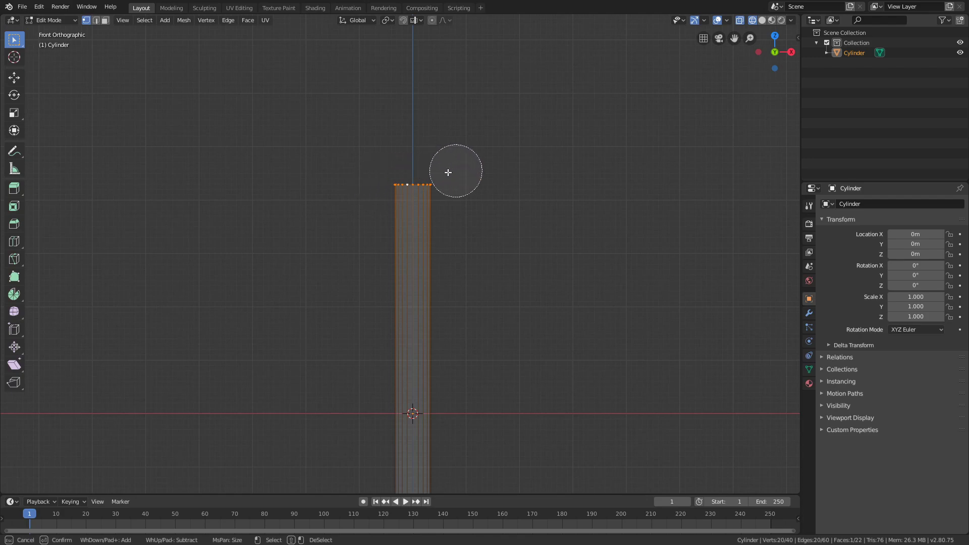
{"action": "right_click", "coordinate": [400, 185]}
Step: Rotate the selected top end vertices 45° around the Y axis
{"action": "mouse_move", "coordinate": [437, 180]}
{"action": "middle_mouse_down"}
{"action": "mouse_move", "coordinate": [472, 230]}
{"action": "mouse_move", "coordinate": [456, 182]}
{"action": "middle_mouse_up"}
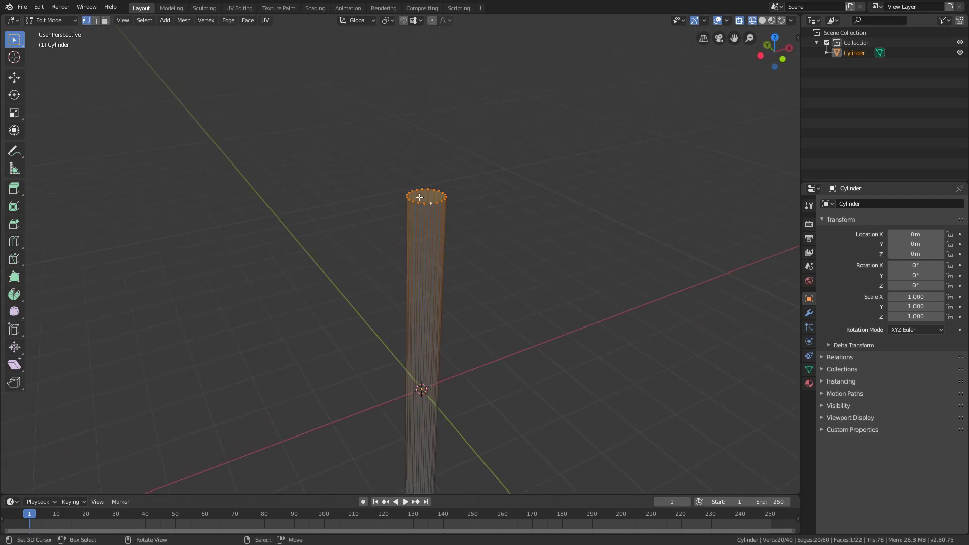
{"action": "key", "text": "KP_1"}
{"action": "scroll", "coordinate": [474, 186], "scroll_direction": "up", "scroll_amount": 3}
{"action": "key", "text": "r"}
{"action": "type", "text": "y"}
{"action": "type", "text": "45"}
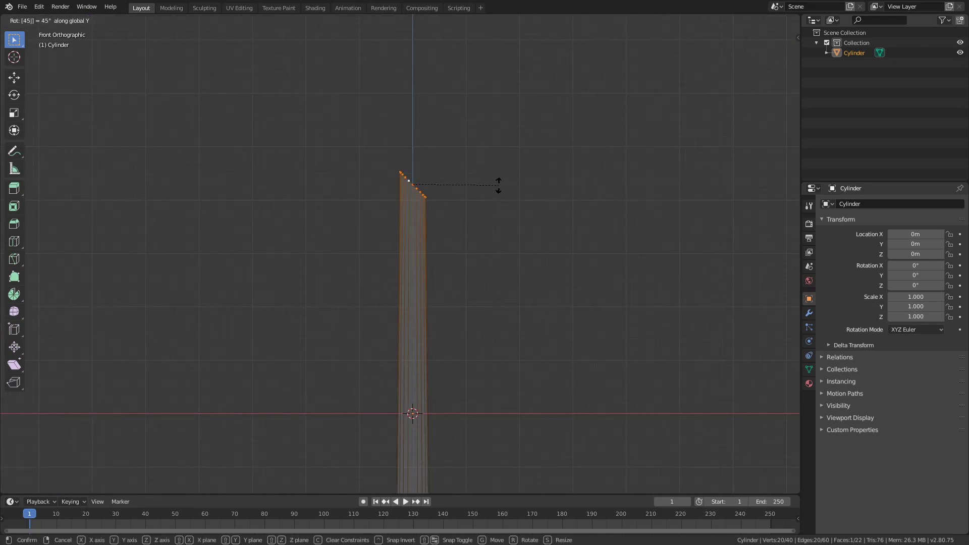
{"action": "key", "text": "Return"}
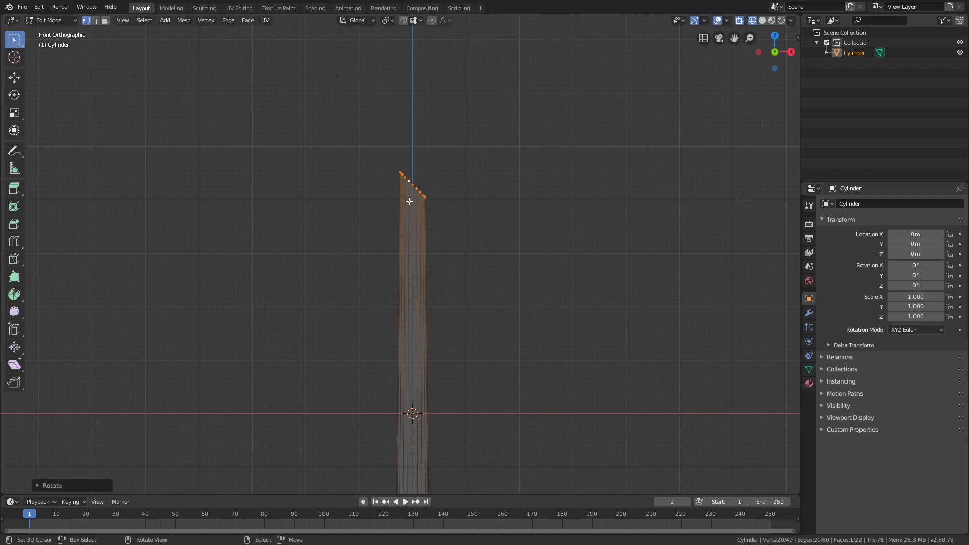
Step: Try circle-selecting the rod's bottom vertices while the top end is still selected, and drop that combined selection
{"action": "scroll", "coordinate": [469, 222], "scroll_direction": "down", "scroll_amount": 2}
{"action": "middle_click_drag", "start_coordinate": [486, 257], "coordinate": [524, 21], "text": "shift"}
{"action": "middle_click_drag", "start_coordinate": [501, 207], "coordinate": [484, 173], "text": "shift"}
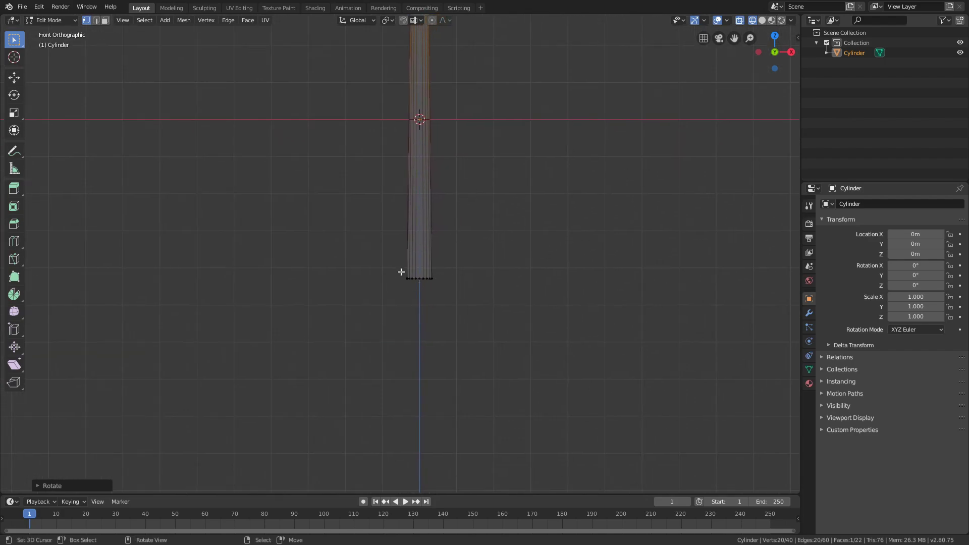
{"action": "middle_click_drag", "start_coordinate": [454, 273], "coordinate": [426, 234], "text": "shift"}
{"action": "scroll", "coordinate": [393, 251], "scroll_direction": "up", "scroll_amount": 5}
{"action": "scroll", "coordinate": [443, 245], "scroll_direction": "down", "scroll_amount": 1}
{"action": "key", "text": "c"}
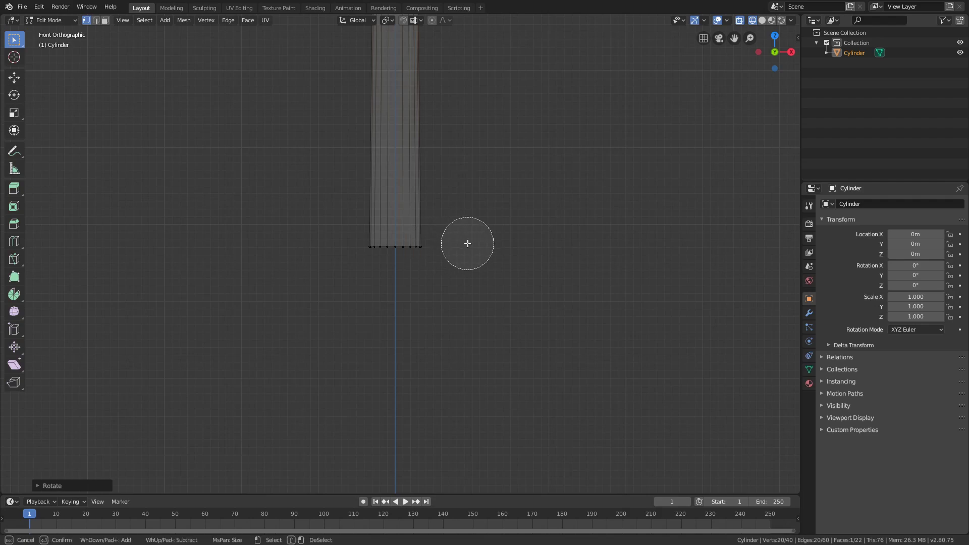
{"action": "left_click_drag", "start_coordinate": [467, 242], "coordinate": [353, 247]}
{"action": "right_click", "coordinate": [352, 247]}
{"action": "scroll", "coordinate": [393, 222], "scroll_direction": "down", "scroll_amount": 4}
{"action": "middle_click_drag", "start_coordinate": [393, 222], "coordinate": [446, 291], "text": "shift"}
{"action": "middle_click_drag", "start_coordinate": [422, 328], "coordinate": [458, 225], "text": "shift"}
{"action": "scroll", "coordinate": [411, 301], "scroll_direction": "up", "scroll_amount": 6}
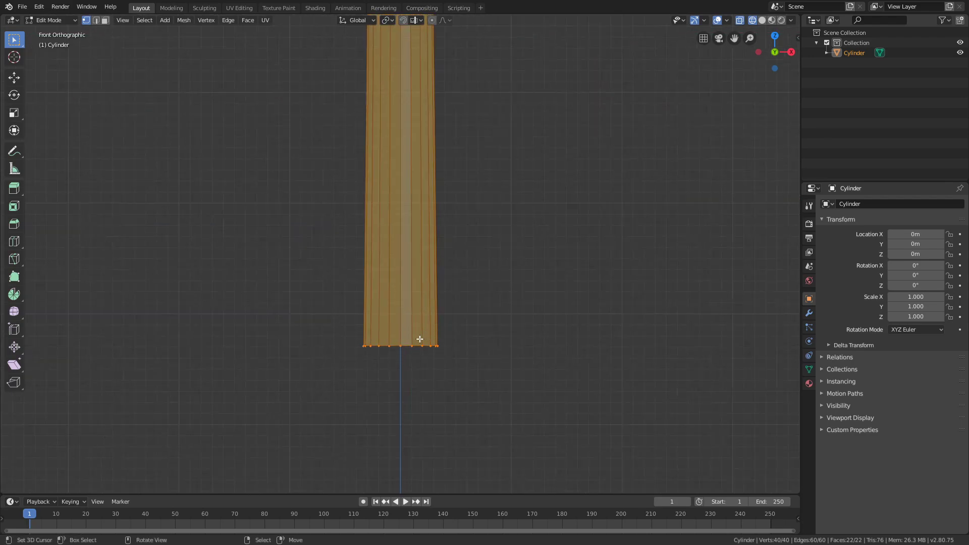
{"action": "left_click", "coordinate": [398, 352]}
Step: Circle-select only the rod's bottom end vertices and rotate them 45° in front view
{"action": "scroll", "coordinate": [411, 344], "scroll_direction": "down", "scroll_amount": 6}
{"action": "middle_click_drag", "start_coordinate": [434, 310], "coordinate": [462, 446], "text": "shift"}
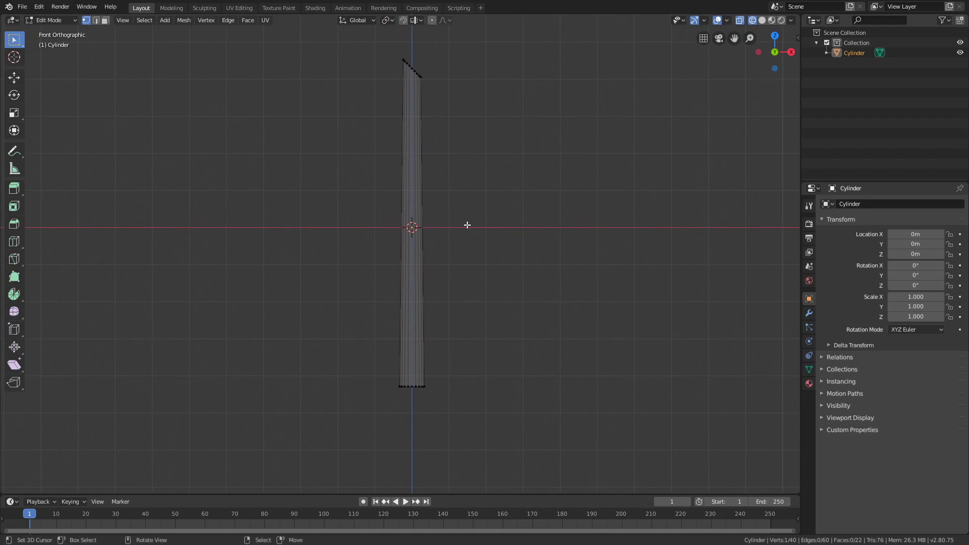
{"action": "middle_click_drag", "start_coordinate": [467, 225], "coordinate": [469, 205], "text": "shift"}
{"action": "key", "text": "c"}
{"action": "left_click", "coordinate": [396, 364]}
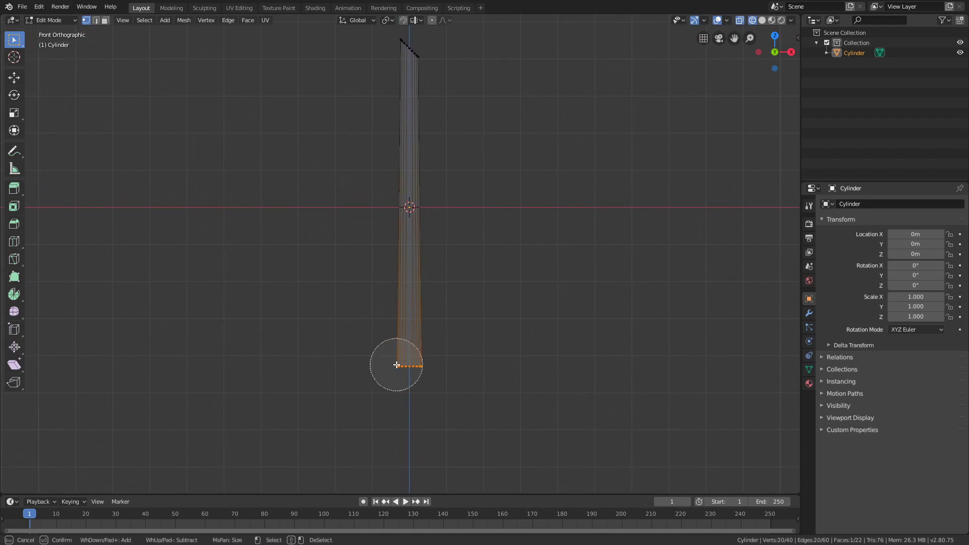
{"action": "key", "text": "Escape"}
{"action": "type", "text": "r45"}
{"action": "key", "text": "Return"}
{"action": "middle_click_drag", "start_coordinate": [525, 256], "coordinate": [418, 184]}
{"action": "key", "text": "KP_1"}
Step: Try a single loop cut on the rod's upper half and another at its middle, undoing each one
{"action": "middle_click_drag", "start_coordinate": [446, 228], "coordinate": [457, 225], "text": "shift"}
{"action": "scroll", "coordinate": [456, 225], "scroll_direction": "up", "scroll_amount": 1}
{"action": "key", "text": "ctrl+r"}
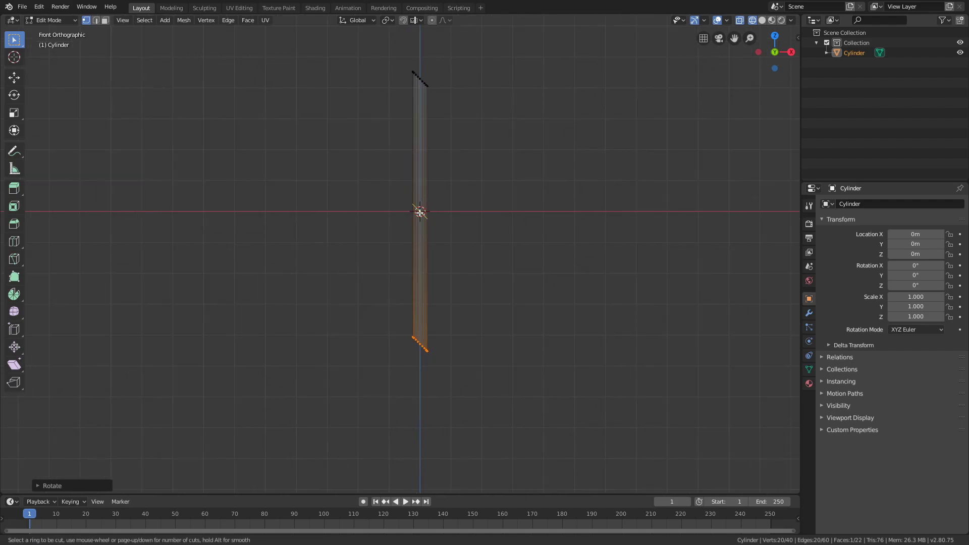
{"action": "left_click", "coordinate": [421, 187]}
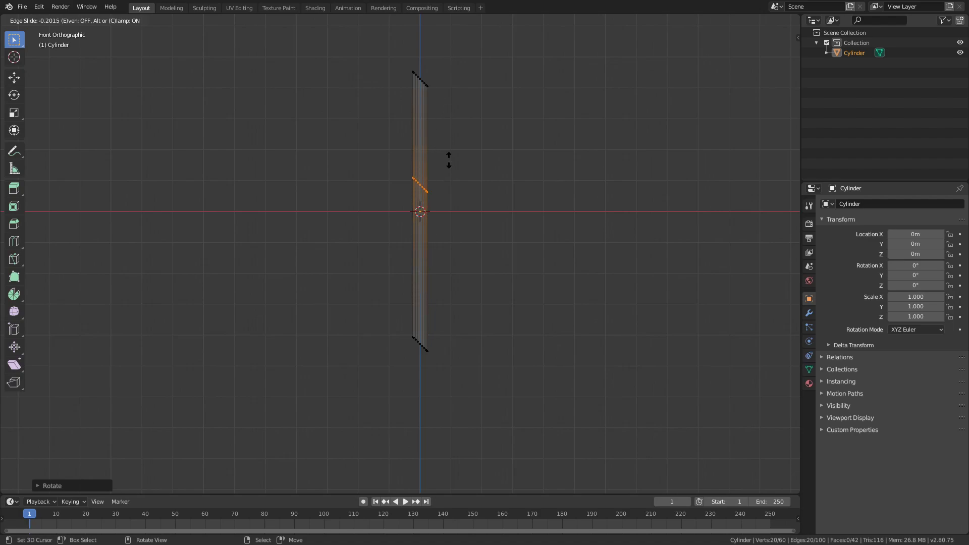
{"action": "left_click", "coordinate": [456, 118]}
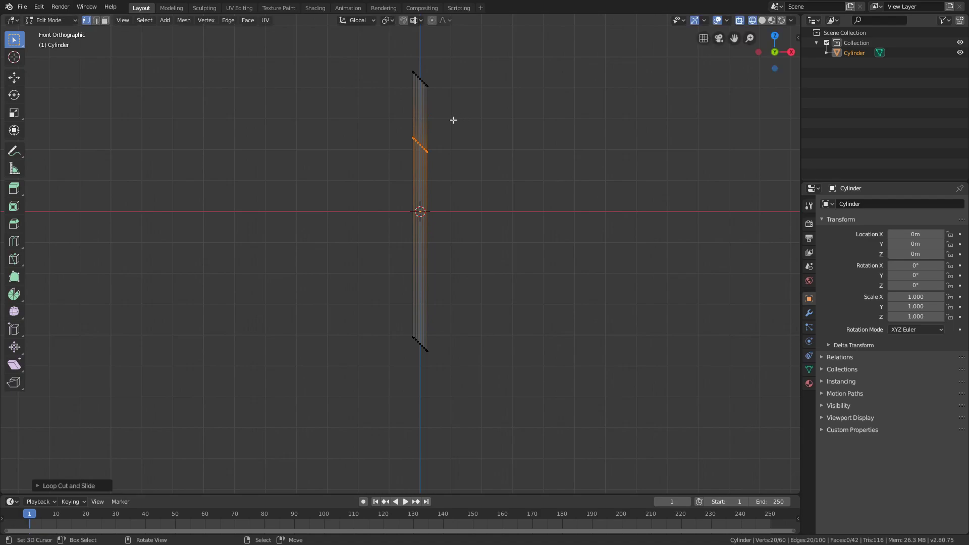
{"action": "key", "text": "ctrl+z"}
{"action": "key", "text": "ctrl+r"}
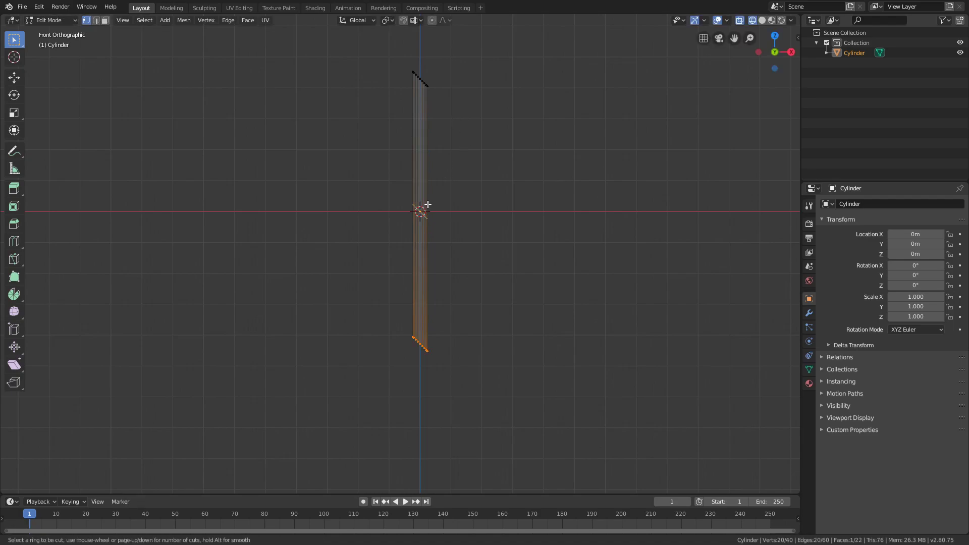
{"action": "left_click", "coordinate": [423, 208]}
{"action": "left_click", "coordinate": [424, 211]}
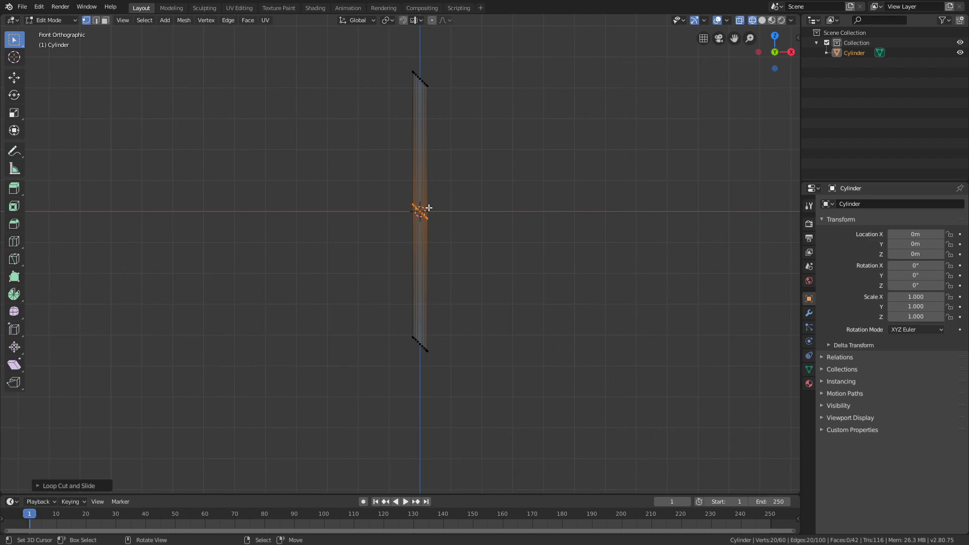
{"action": "key", "text": "ctrl+z"}
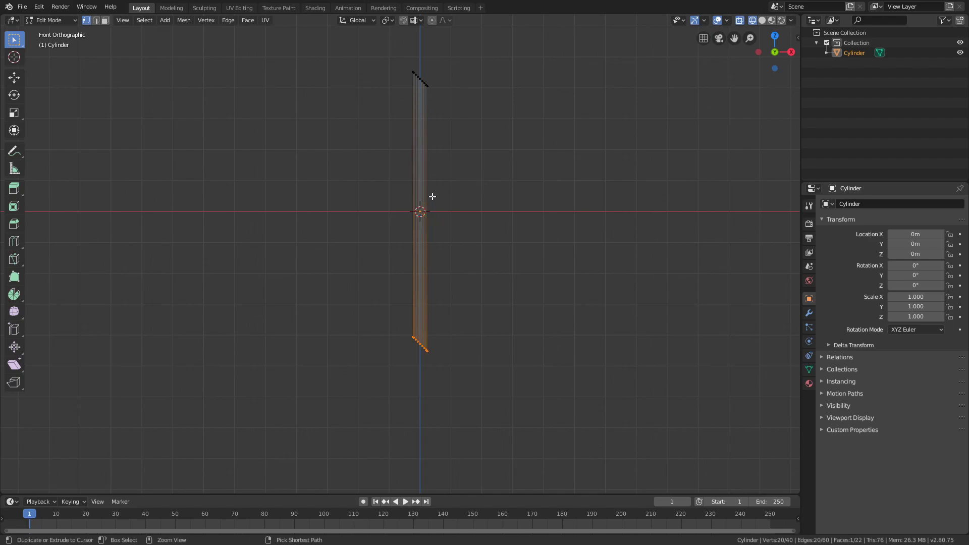
Step: Add 12 evenly spaced loop cuts along the full length of the rod
{"action": "key", "text": "ctrl+r"}
{"action": "scroll", "coordinate": [424, 199], "scroll_direction": "up", "scroll_amount": 11}
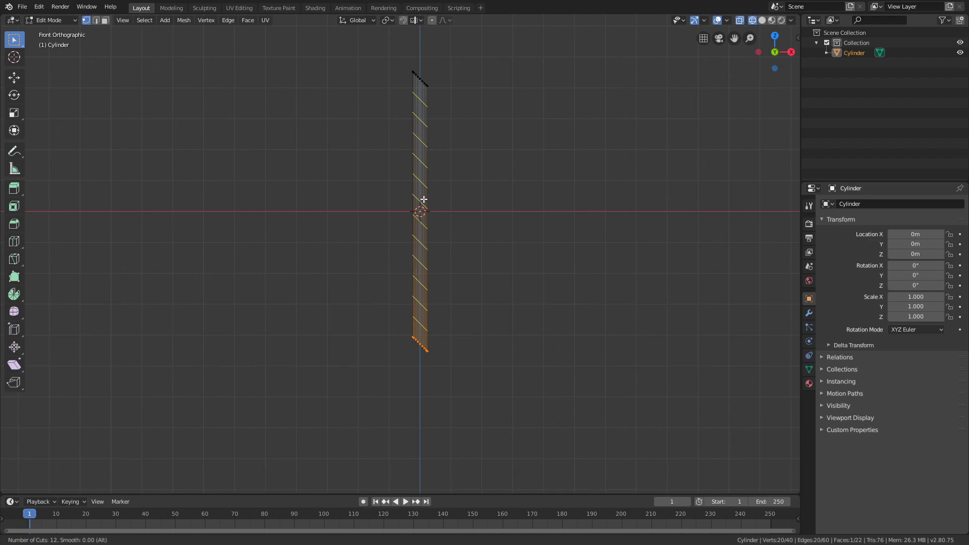
{"action": "left_click", "coordinate": [423, 196]}
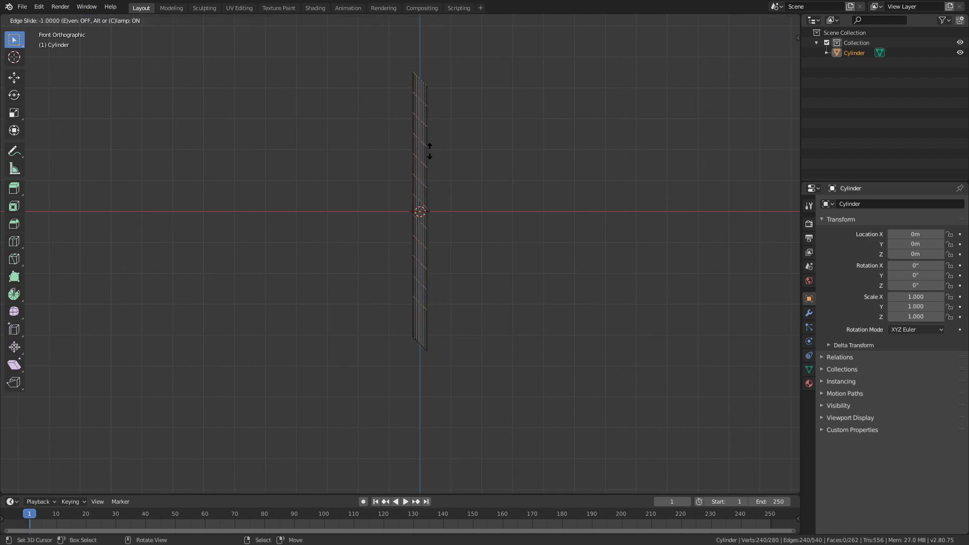
{"action": "left_click", "coordinate": [434, 198]}
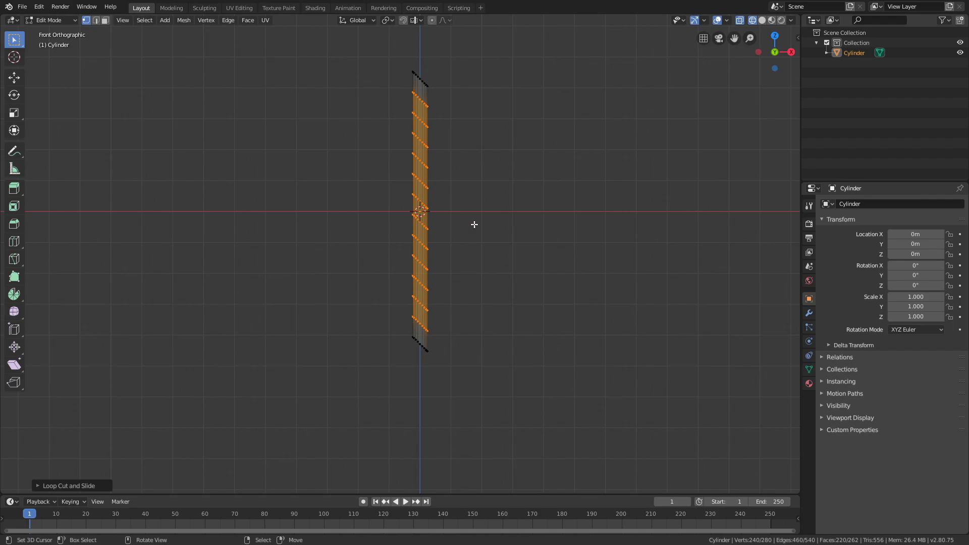
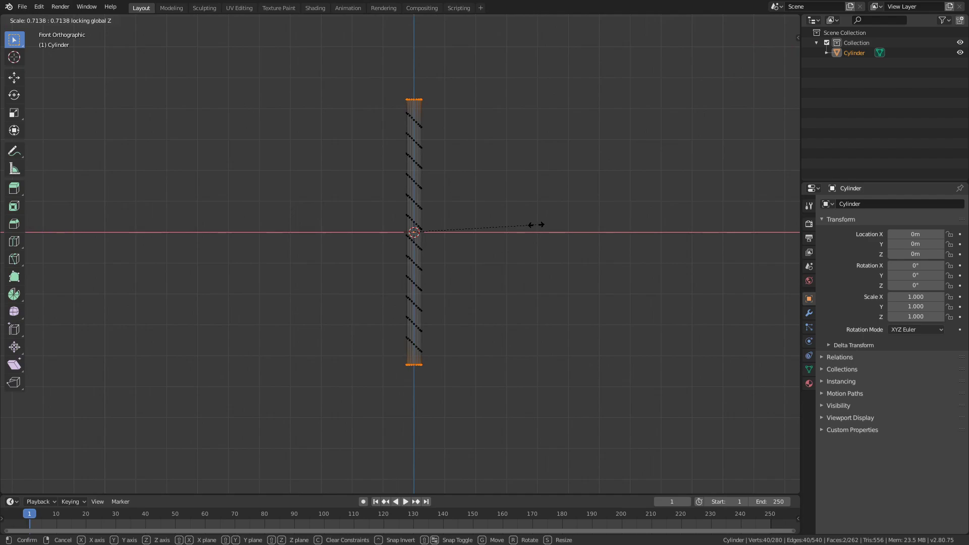
Step: Scale both flattened end rings to about 0.71 on X and Y only, and check the rod in solid shading
{"action": "left_click", "coordinate": [539, 225]}
{"action": "key", "text": "alt+z"}
{"action": "key", "text": "Tab"}
{"action": "middle_click_drag", "start_coordinate": [539, 224], "coordinate": [665, 255]}
{"action": "key", "text": "Tab"}
{"action": "middle_click_drag", "start_coordinate": [601, 233], "coordinate": [515, 234]}
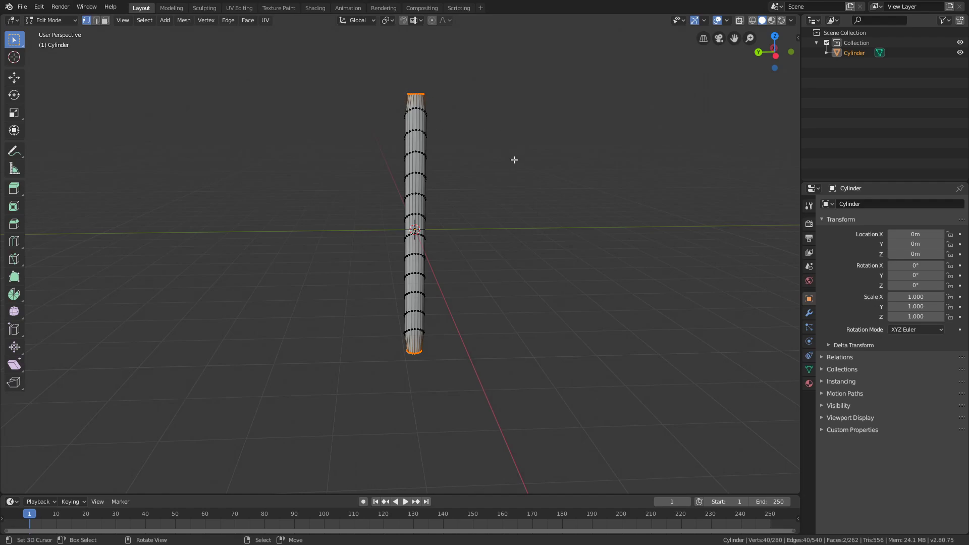
Step: Scale both end rings by about 1.19 along the Y axis
{"action": "key", "text": "s"}
{"action": "key", "text": "y"}
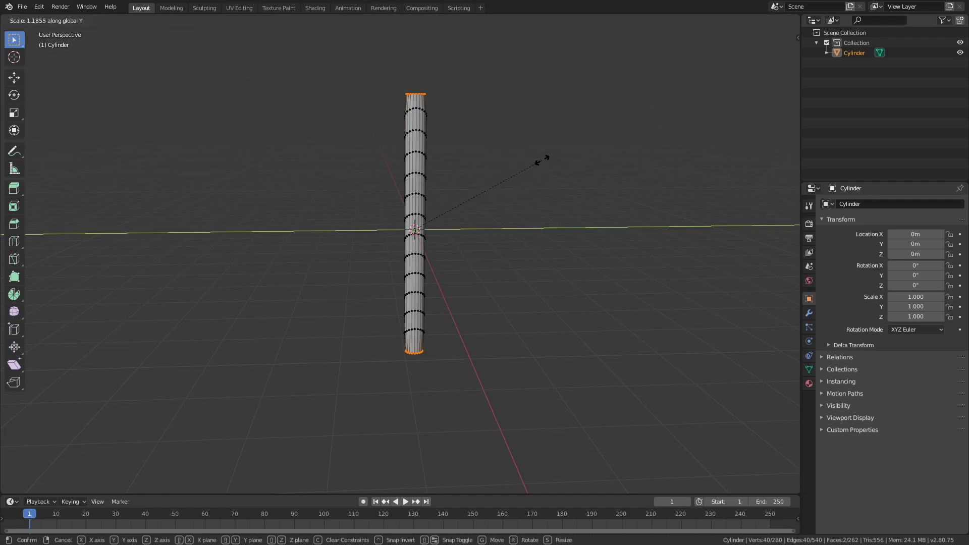
{"action": "left_click", "coordinate": [544, 159]}
Step: Select the entire rod and scale it by about 1.1 along the X axis
{"action": "key", "text": "KP_1"}
{"action": "key", "text": "a"}
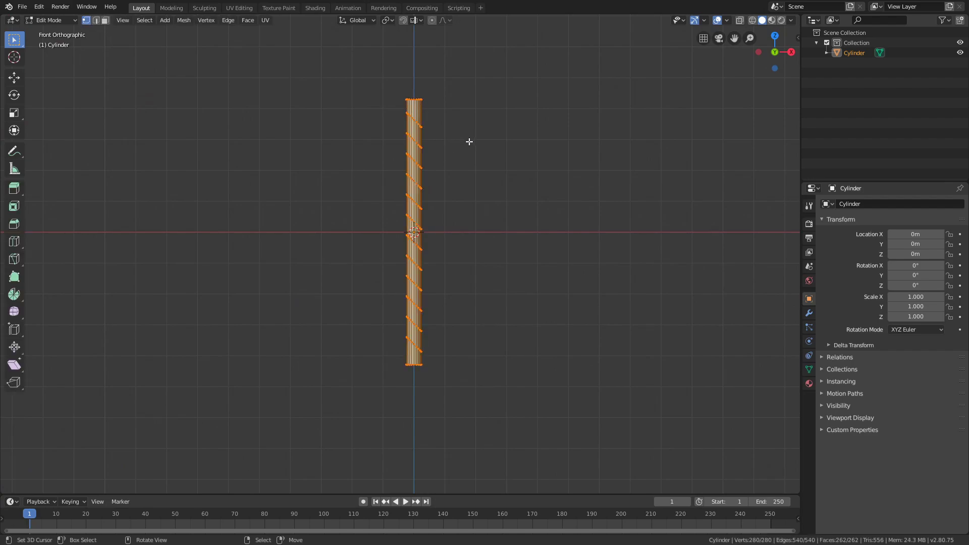
{"action": "key", "text": "s"}
{"action": "key", "text": "x"}
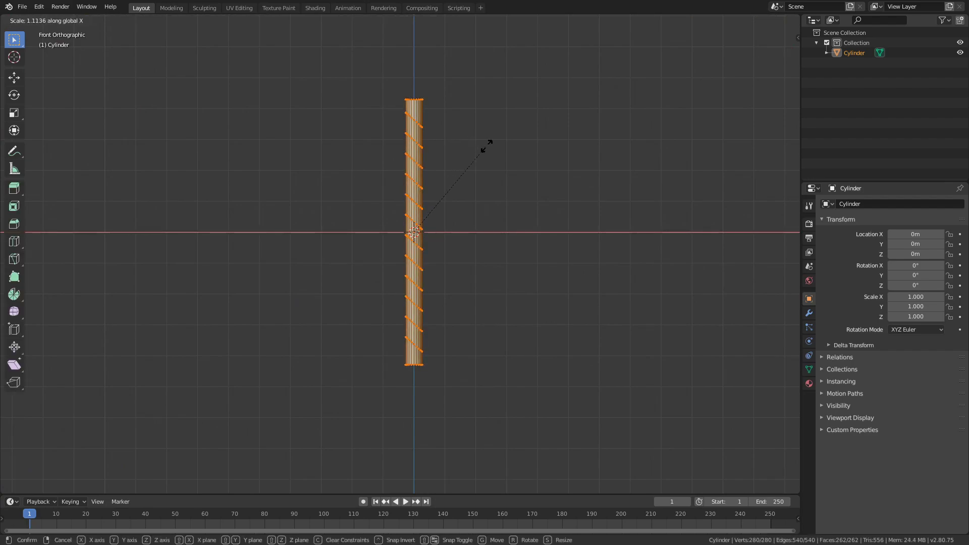
{"action": "left_click", "coordinate": [491, 146]}
{"action": "middle_click_drag", "start_coordinate": [524, 159], "coordinate": [534, 178]}
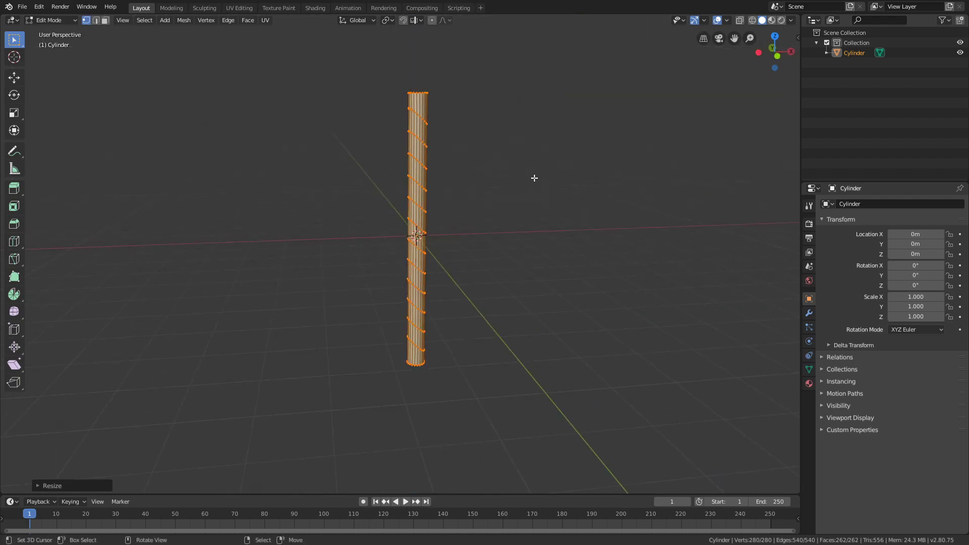
Step: Select the top cap face in face mode and scale it by about 1.1 along the Y axis
{"action": "key", "text": "KP_7"}
{"action": "scroll", "coordinate": [535, 178], "scroll_direction": "up", "scroll_amount": 6}
{"action": "scroll", "coordinate": [441, 192], "scroll_direction": "up", "scroll_amount": 3}
{"action": "middle_click_drag", "start_coordinate": [543, 275], "coordinate": [536, 231], "text": "shift"}
{"action": "key", "text": "3"}
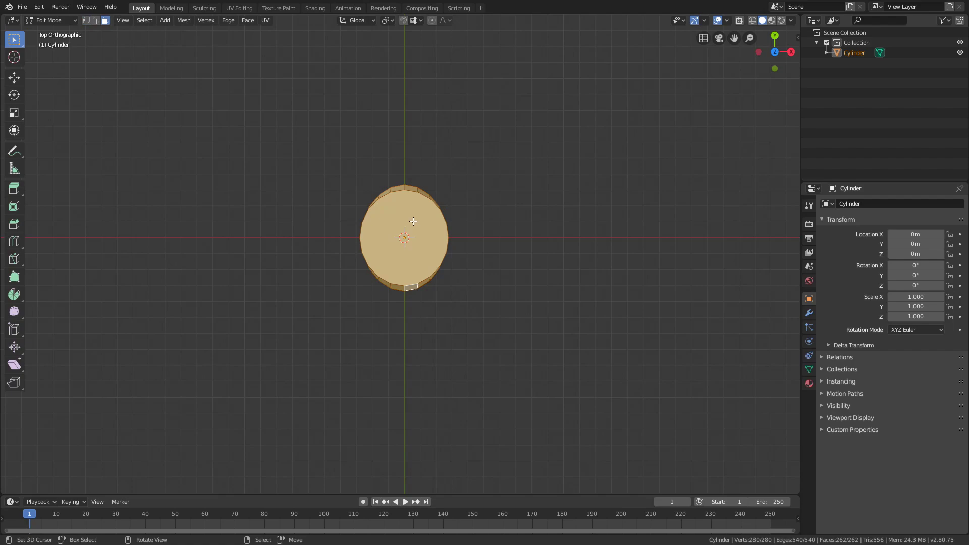
{"action": "right_click", "coordinate": [415, 220]}
{"action": "key", "text": "s"}
{"action": "key", "text": "y"}
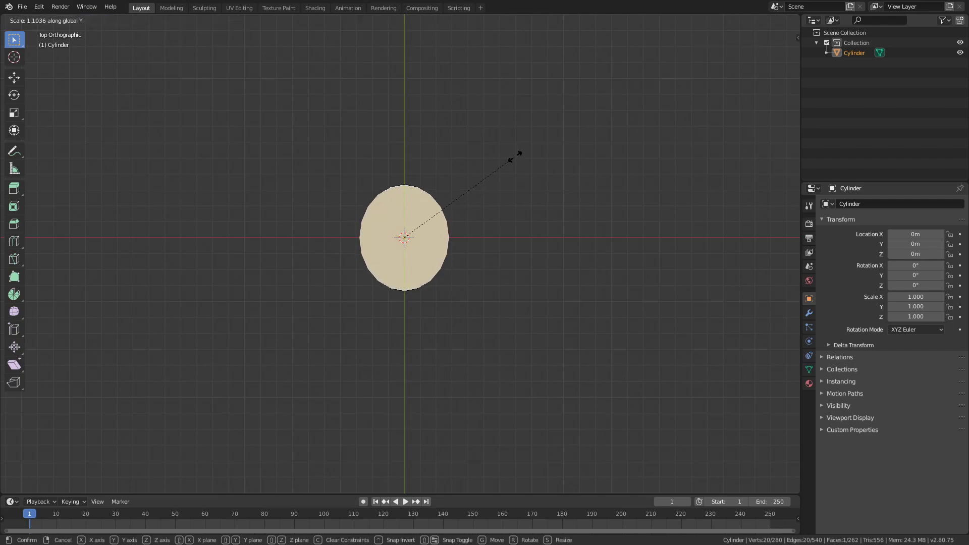
{"action": "left_click", "coordinate": [514, 166]}
Step: Select both end cap faces and scale them by about 0.96 on X and Y only
{"action": "middle_click_drag", "start_coordinate": [517, 190], "coordinate": [457, 253]}
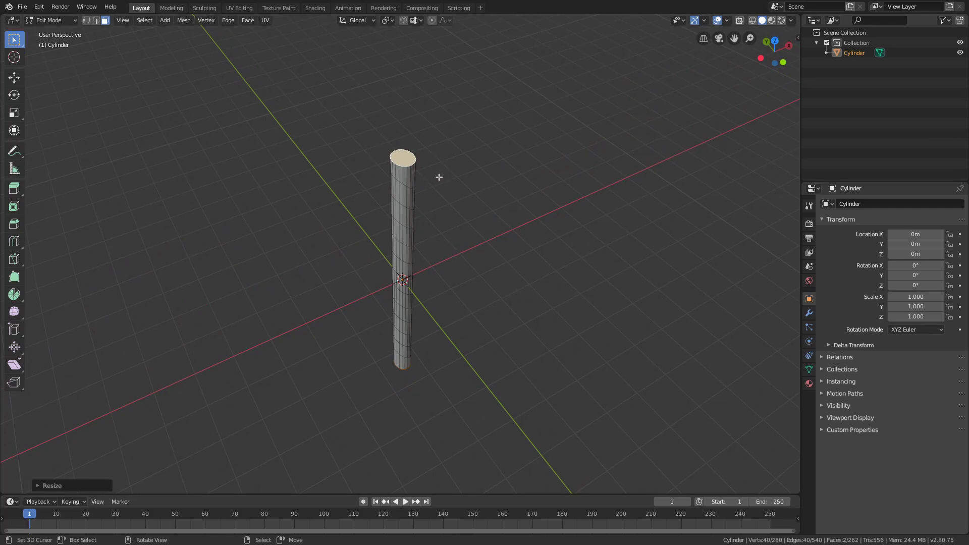
{"action": "middle_click_drag", "start_coordinate": [461, 302], "coordinate": [547, 178]}
{"action": "key", "text": "KP_7"}
{"action": "scroll", "coordinate": [439, 311], "scroll_direction": "up", "scroll_amount": 4}
{"action": "scroll", "coordinate": [518, 200], "scroll_direction": "up", "scroll_amount": 5}
{"action": "middle_click_drag", "start_coordinate": [604, 139], "coordinate": [518, 203], "text": "shift"}
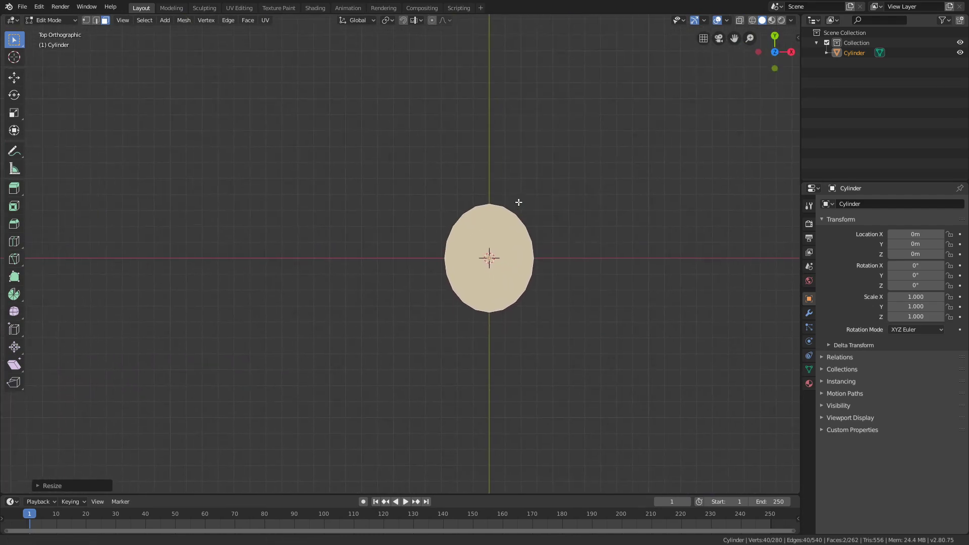
{"action": "key", "text": "s"}
{"action": "key", "text": "shift+z"}
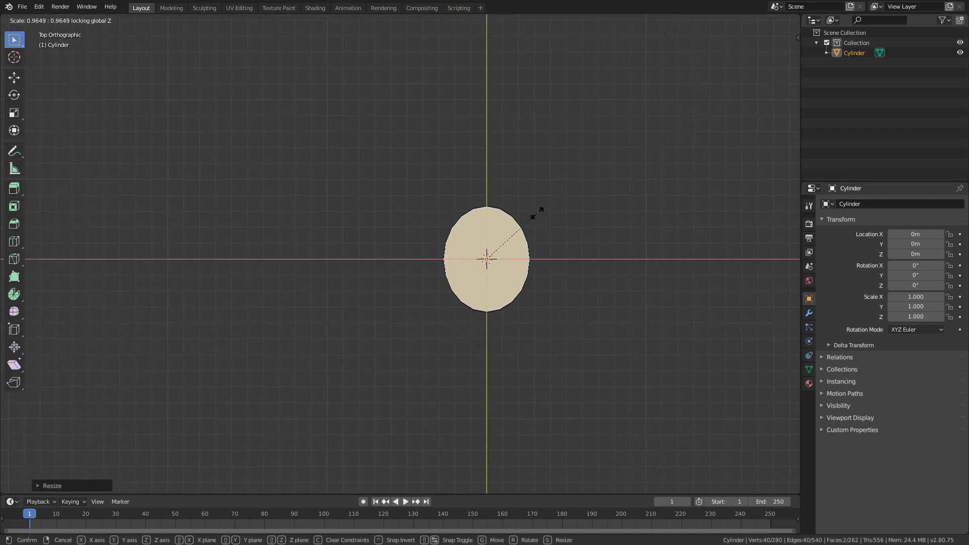
{"action": "left_click", "coordinate": [537, 211]}
Step: Select the entire rod and scale it by about 1.15 along the X axis
{"action": "mouse_move", "coordinate": [537, 211]}
{"action": "middle_mouse_down"}
{"action": "mouse_move", "coordinate": [556, 222]}
{"action": "mouse_move", "coordinate": [566, 200]}
{"action": "mouse_move", "coordinate": [543, 197]}
{"action": "middle_mouse_up"}
{"action": "key", "text": "a"}
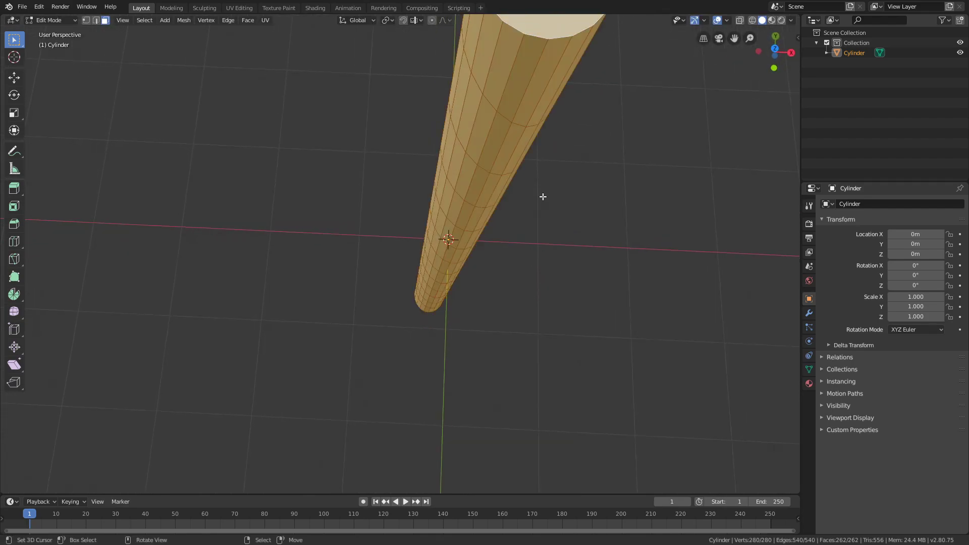
{"action": "key", "text": "KP_7"}
{"action": "key", "text": "s"}
{"action": "key", "text": "x"}
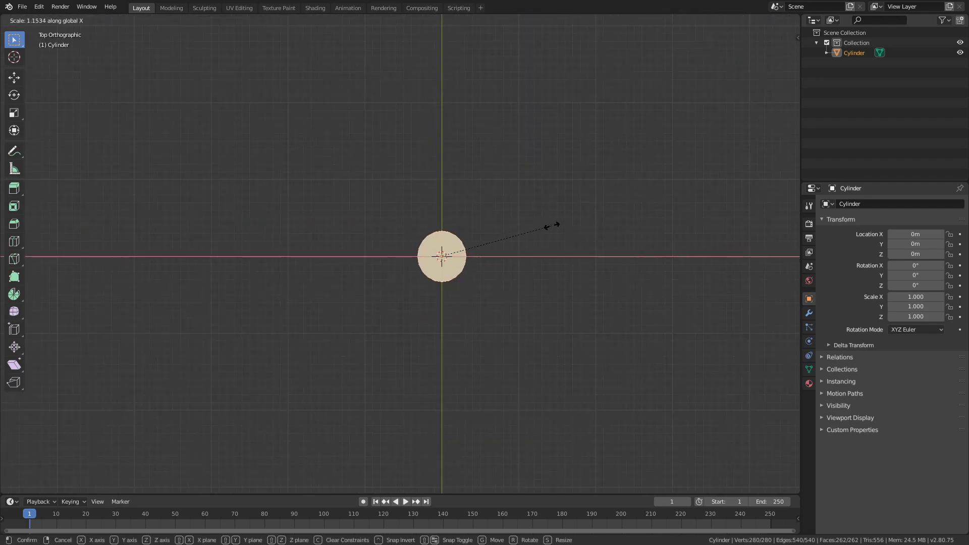
{"action": "left_click", "coordinate": [551, 226]}
Step: Select only the rod's top cap face and extrude it straight upward from the front view
{"action": "middle_click_drag", "start_coordinate": [484, 245], "coordinate": [495, 173]}
{"action": "scroll", "coordinate": [495, 173], "scroll_direction": "down", "scroll_amount": 4}
{"action": "key", "text": "KP_1"}
{"action": "middle_click_drag", "start_coordinate": [424, 47], "coordinate": [402, 129], "text": "shift"}
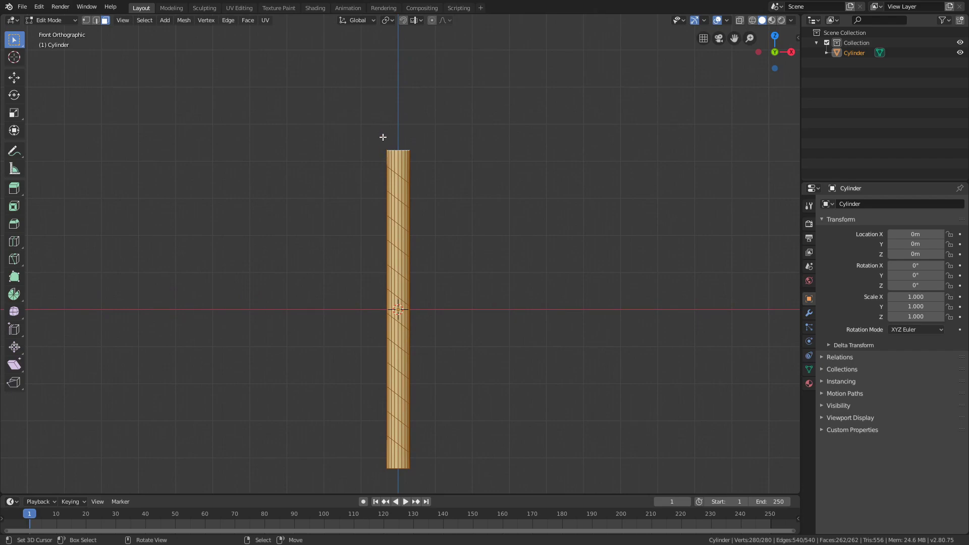
{"action": "middle_click_drag", "start_coordinate": [430, 105], "coordinate": [381, 203], "text": "shift"}
{"action": "key", "text": "alt+a"}
{"action": "left_click", "coordinate": [379, 207]}
{"action": "key", "text": "KP_1"}
{"action": "key", "text": "e"}
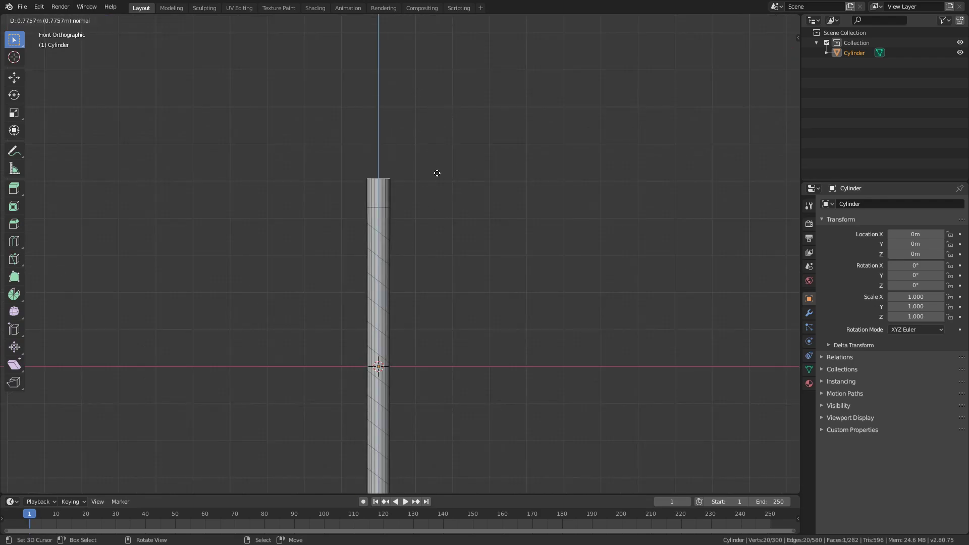
{"action": "left_click", "coordinate": [442, 155]}
Step: Shift the extruded top face along the positive X axis and rotate it to start the hook's bend
{"action": "key", "text": "g"}
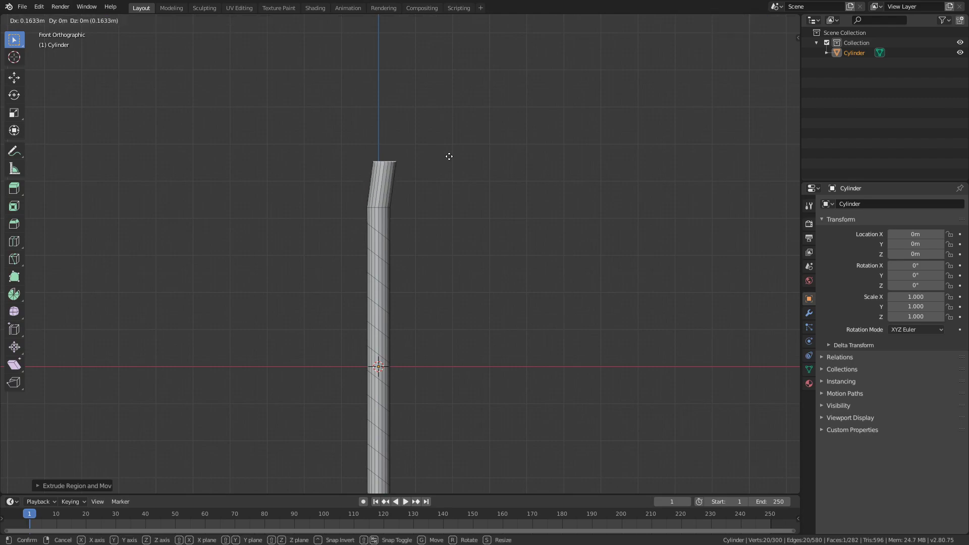
{"action": "key", "text": "x"}
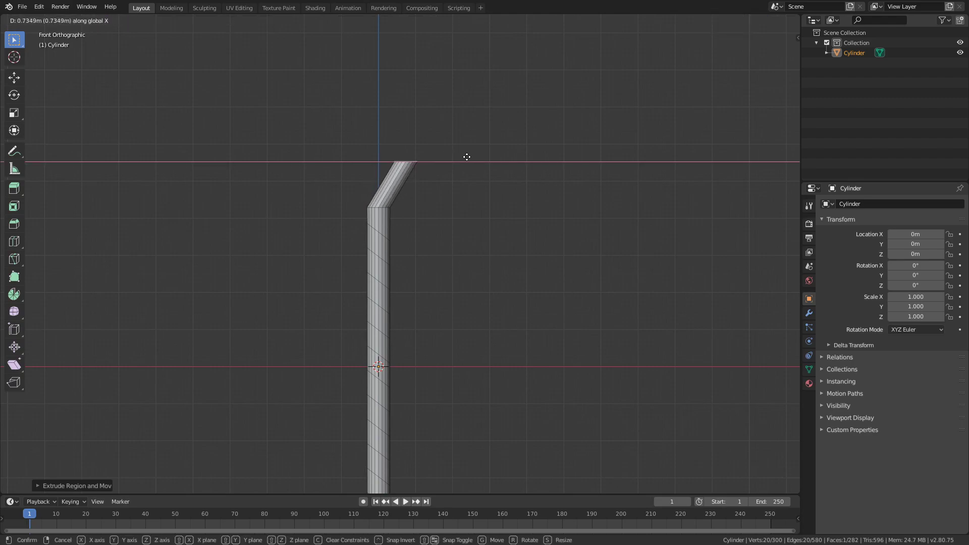
{"action": "left_click", "coordinate": [472, 158]}
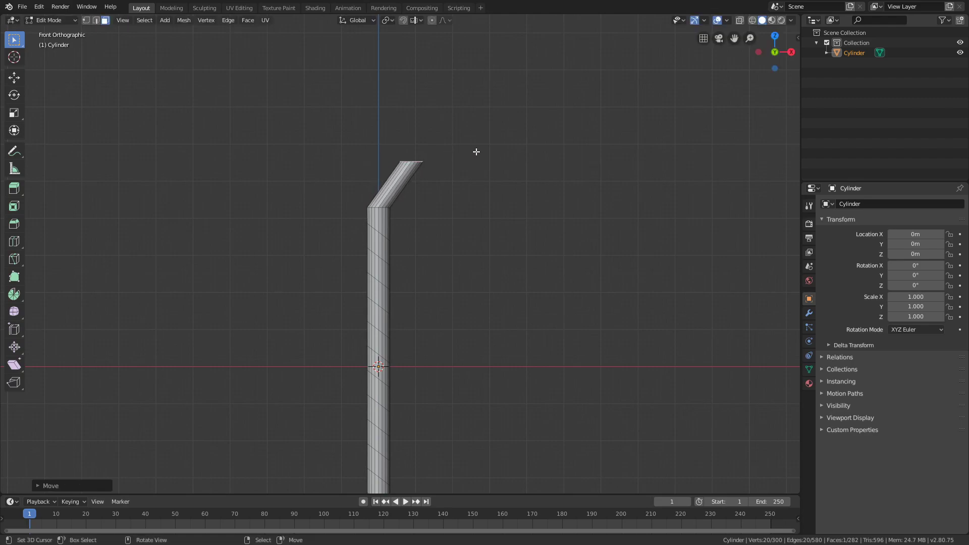
{"action": "key", "text": "r"}
{"action": "left_click", "coordinate": [455, 216]}
Step: Extrude the hook's end face again and rotate it to extend the curve toward positive X
{"action": "key", "text": "e"}
{"action": "left_click", "coordinate": [488, 182]}
{"action": "key", "text": "r"}
{"action": "left_click", "coordinate": [490, 205]}
{"action": "key", "text": "e"}
{"action": "left_click", "coordinate": [493, 211]}
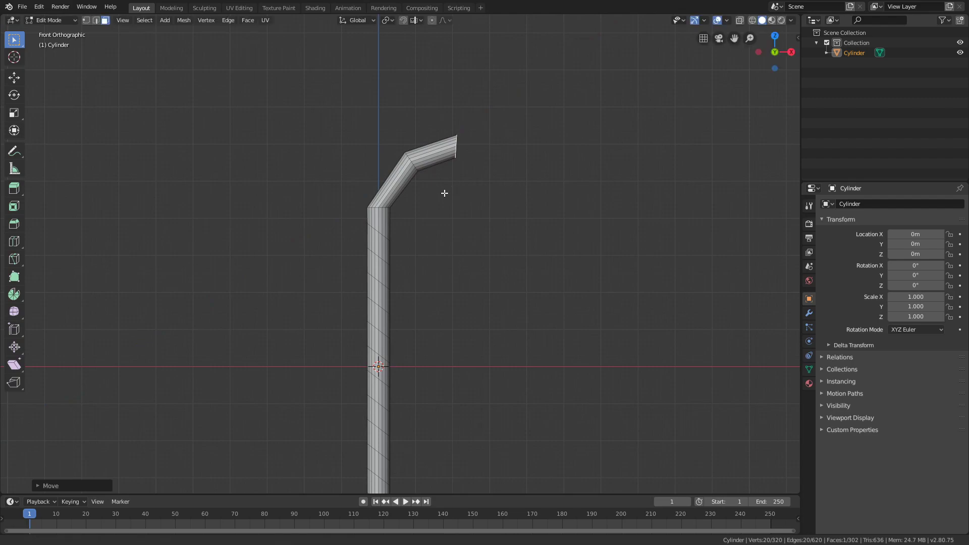
Step: Extrude two more segments from the hook's end face, moving and rotating it so the hook curves downward
{"action": "middle_click_drag", "start_coordinate": [444, 193], "coordinate": [389, 151], "text": "shift"}
{"action": "key", "text": "e"}
{"action": "left_click", "coordinate": [439, 153]}
{"action": "key", "text": "g"}
{"action": "left_click", "coordinate": [474, 146]}
{"action": "key", "text": "r"}
{"action": "left_click", "coordinate": [488, 180]}
{"action": "key", "text": "e"}
{"action": "left_click", "coordinate": [515, 187]}
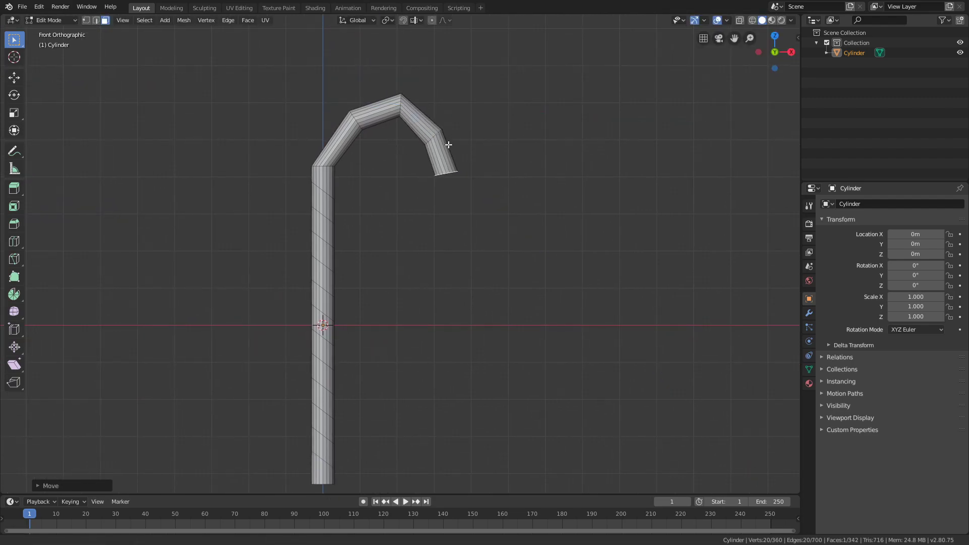
Step: In edge mode with wireframe shading, select the hook's bend edge loops and move them to even out the curve
{"action": "middle_click_drag", "start_coordinate": [448, 138], "coordinate": [449, 155], "text": "shift"}
{"action": "key", "text": "2"}
{"action": "key", "text": "z"}
{"action": "left_click", "coordinate": [441, 143]}
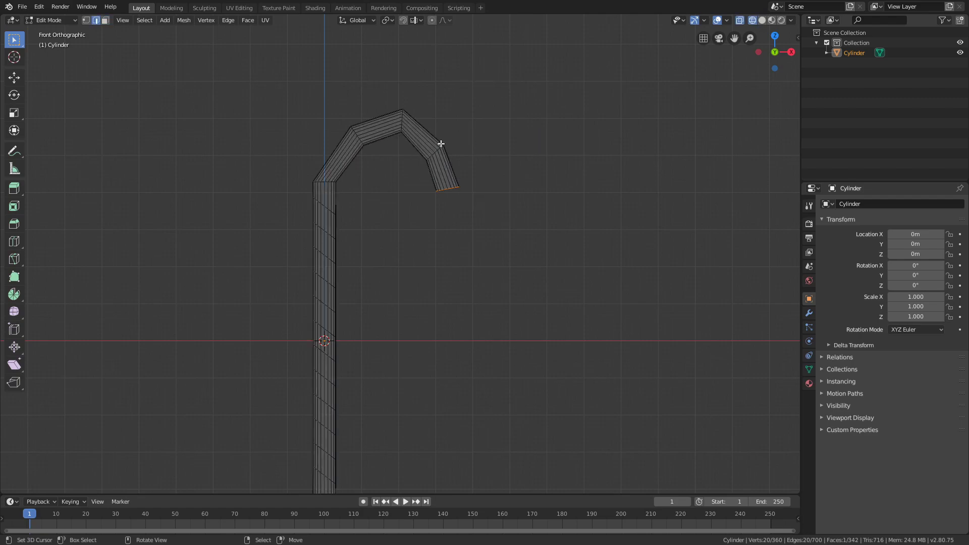
{"action": "middle_click_drag", "start_coordinate": [445, 143], "coordinate": [407, 199], "text": "shift"}
{"action": "scroll", "coordinate": [413, 186], "scroll_direction": "up", "scroll_amount": 6}
{"action": "right_click", "coordinate": [402, 113], "text": "alt"}
{"action": "key", "text": "g"}
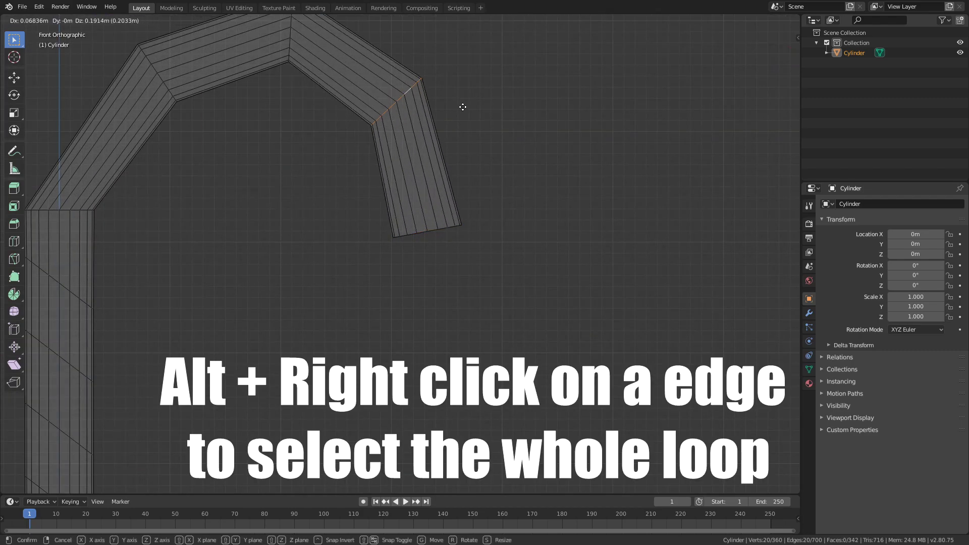
{"action": "left_click", "coordinate": [463, 108]}
{"action": "middle_click_drag", "start_coordinate": [266, 80], "coordinate": [343, 157], "text": "shift"}
{"action": "scroll", "coordinate": [343, 157], "scroll_direction": "down", "scroll_amount": 1}
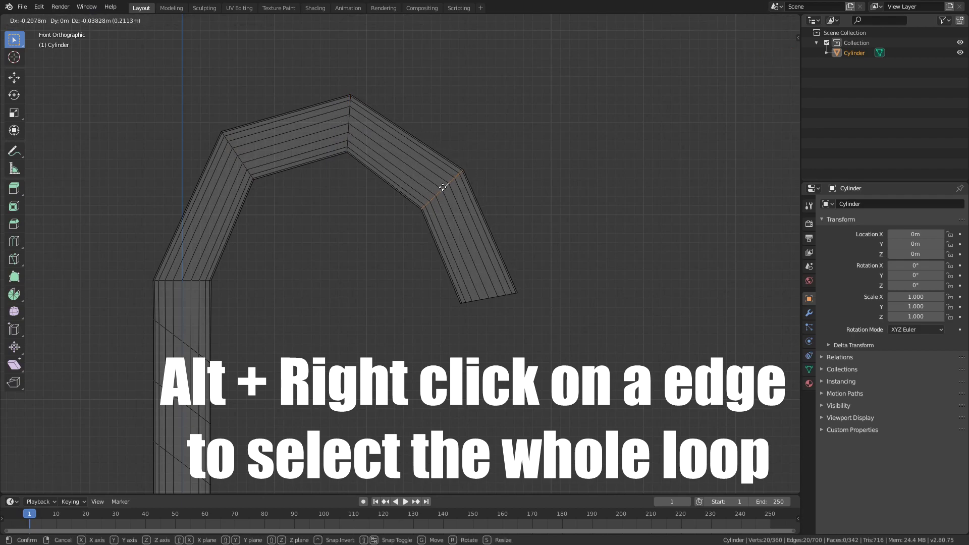
Step: Select the edge loop at the hook's open end and flatten it by scaling to 0 on Z
{"action": "right_click", "coordinate": [484, 297], "text": "alt"}
{"action": "scroll", "coordinate": [479, 277], "scroll_direction": "down", "scroll_amount": 7}
{"action": "scroll", "coordinate": [336, 217], "scroll_direction": "up", "scroll_amount": 2}
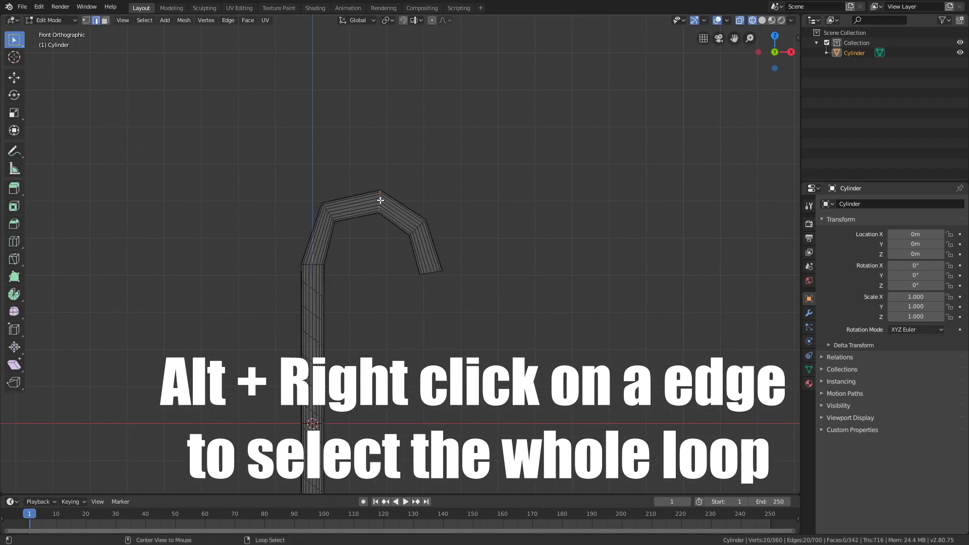
{"action": "key", "text": "s"}
{"action": "scroll", "coordinate": [508, 264], "scroll_direction": "up", "scroll_amount": 7}
{"action": "key", "text": "z"}
{"action": "key", "text": "0"}
{"action": "key", "text": "Return"}
{"action": "scroll", "coordinate": [425, 160], "scroll_direction": "down", "scroll_amount": 4}
{"action": "mouse_move", "coordinate": [474, 241]}
{"action": "middle_mouse_down"}
{"action": "mouse_move", "coordinate": [493, 237]}
{"action": "mouse_move", "coordinate": [455, 214]}
{"action": "mouse_move", "coordinate": [407, 217]}
{"action": "middle_mouse_up"}
Step: Add a centered loop cut to the hook segment just past the apex and move it outward
{"action": "key", "text": "KP_1"}
{"action": "scroll", "coordinate": [439, 215], "scroll_direction": "down", "scroll_amount": 7}
{"action": "key", "text": "z"}
{"action": "left_click", "coordinate": [367, 226]}
{"action": "scroll", "coordinate": [406, 222], "scroll_direction": "up", "scroll_amount": 5}
{"action": "key", "text": "ctrl+r"}
{"action": "left_click", "coordinate": [400, 194]}
{"action": "right_click", "coordinate": [399, 195]}
{"action": "key", "text": "g"}
{"action": "left_click", "coordinate": [425, 171]}
Step: Add centered loop cuts to the two hook segments before the apex and move each outward to round the curve
{"action": "key", "text": "ctrl+r"}
{"action": "left_click", "coordinate": [351, 183]}
{"action": "right_click", "coordinate": [352, 183]}
{"action": "key", "text": "g"}
{"action": "left_click", "coordinate": [350, 179]}
{"action": "key", "text": "ctrl+r"}
{"action": "left_click", "coordinate": [305, 227]}
{"action": "right_click", "coordinate": [306, 227]}
{"action": "key", "text": "g"}
{"action": "left_click", "coordinate": [302, 225]}
Step: Add a loop cut to the hook's last segment and adjust its position
{"action": "key", "text": "ctrl+r"}
{"action": "left_click", "coordinate": [444, 233]}
{"action": "left_click", "coordinate": [446, 234]}
{"action": "key", "text": "g"}
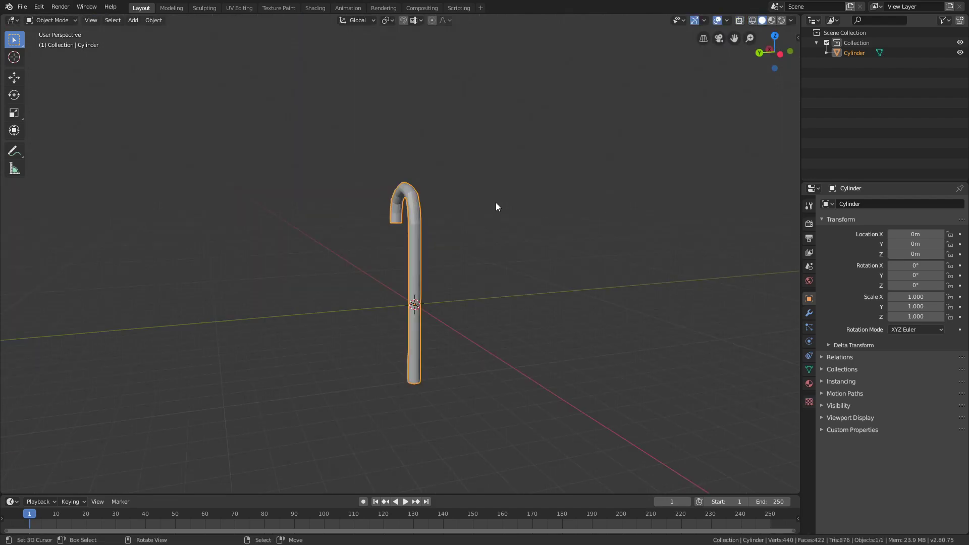
Step: Return to editing the cane in front view and give it the existing material named Material
{"action": "key", "text": "KP_1"}
{"action": "key", "text": "Tab"}
{"action": "scroll", "coordinate": [439, 223], "scroll_direction": "up", "scroll_amount": 2}
{"action": "middle_click_drag", "start_coordinate": [451, 215], "coordinate": [454, 176], "text": "shift"}
{"action": "scroll", "coordinate": [450, 199], "scroll_direction": "up", "scroll_amount": 3}
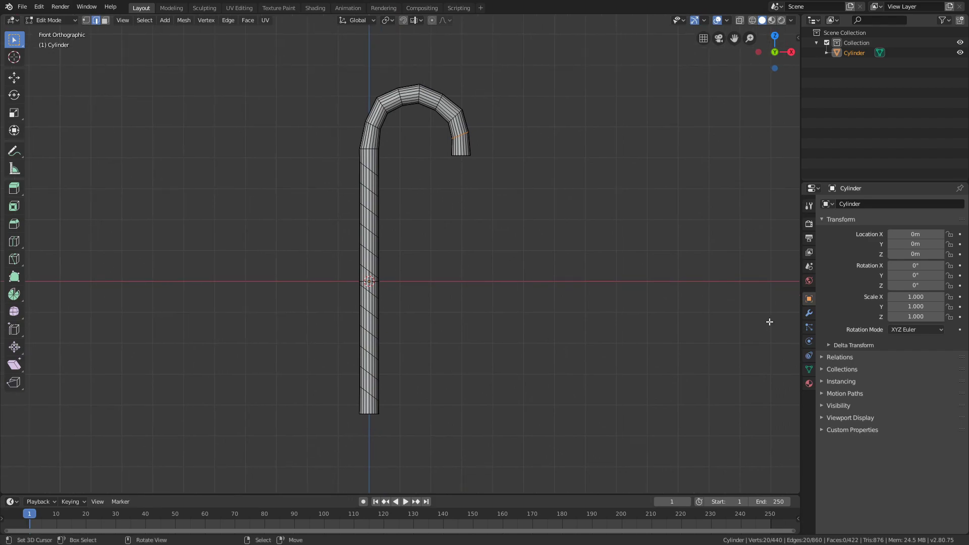
{"action": "left_click", "coordinate": [808, 384]}
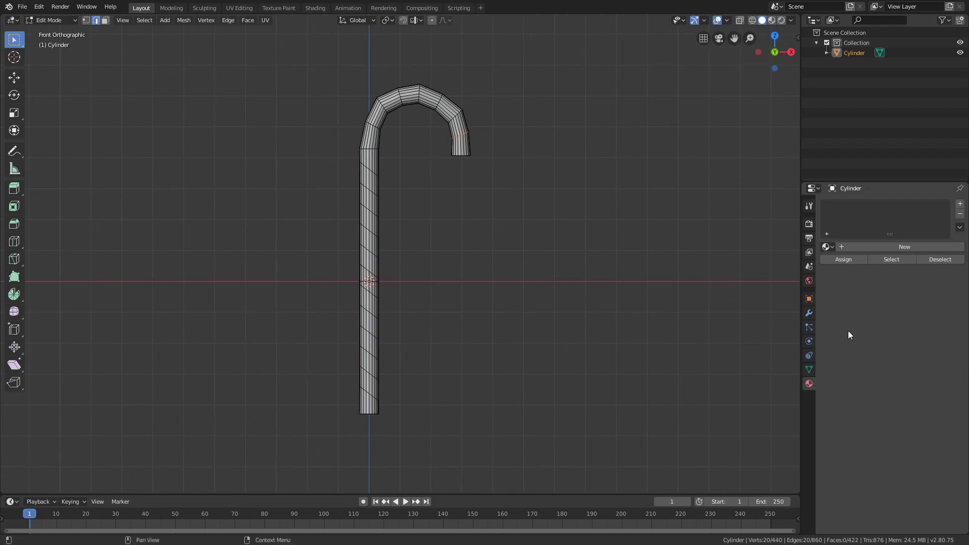
{"action": "left_click", "coordinate": [827, 247]}
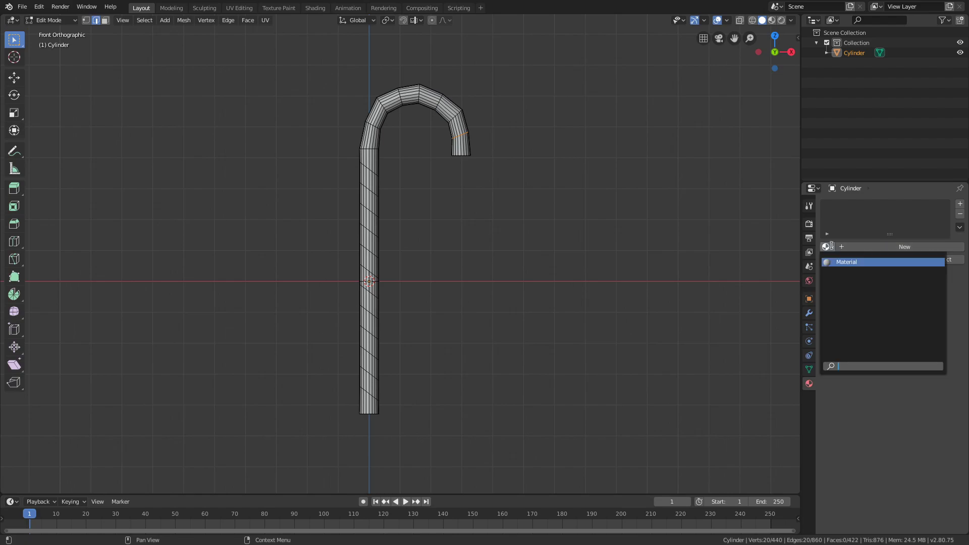
{"action": "left_click", "coordinate": [851, 263]}
Step: Set the material's viewport display color to pure white
{"action": "scroll", "coordinate": [879, 304], "scroll_direction": "down", "scroll_amount": 1}
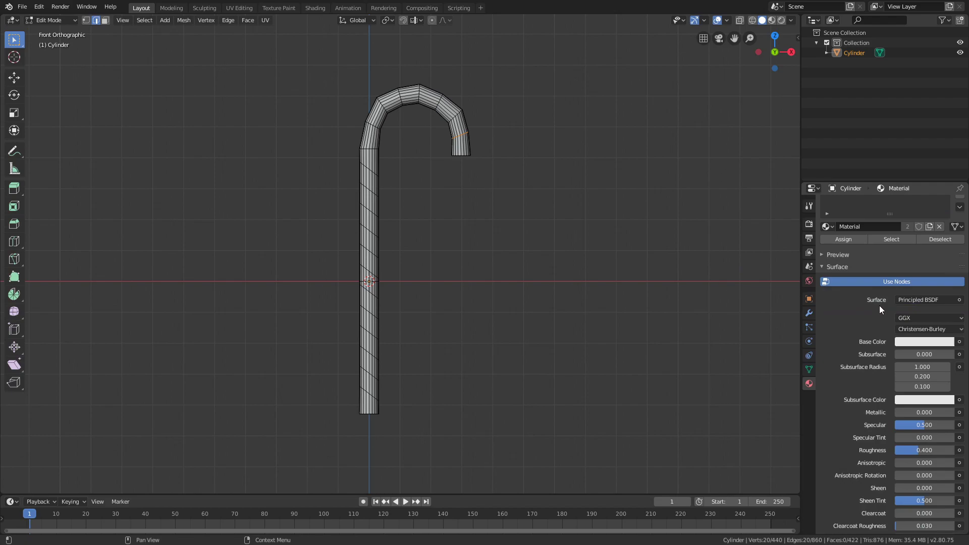
{"action": "scroll", "coordinate": [873, 299], "scroll_direction": "down", "scroll_amount": 13}
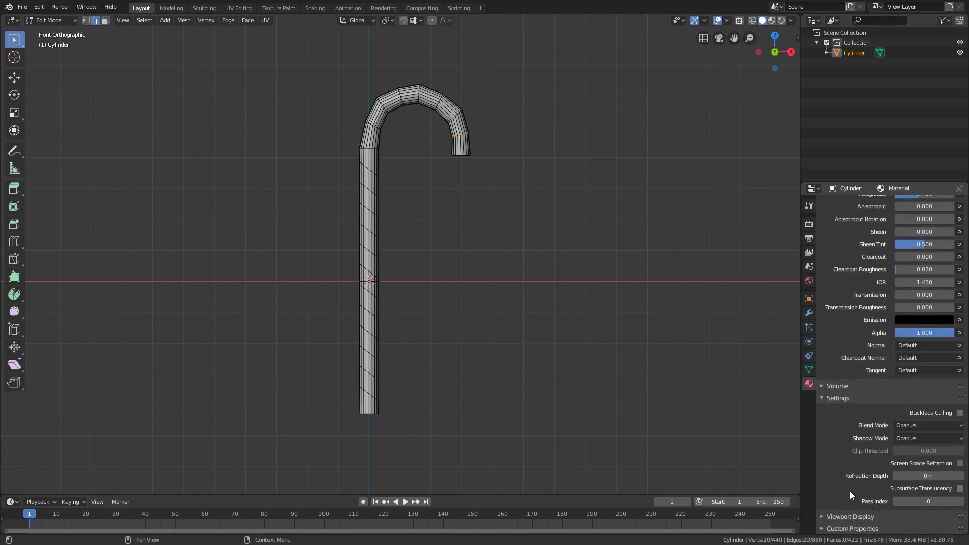
{"action": "left_click", "coordinate": [843, 515]}
{"action": "left_click", "coordinate": [835, 399]}
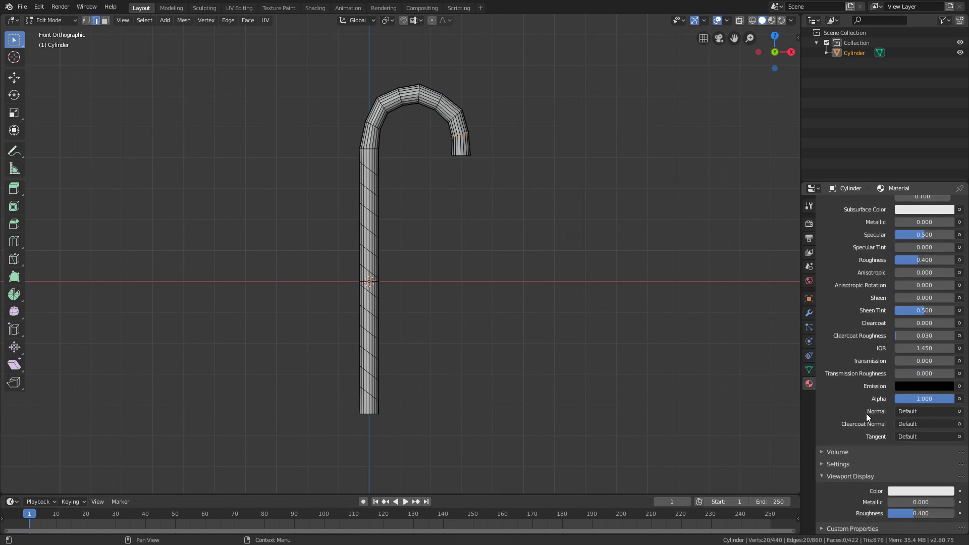
{"action": "left_click", "coordinate": [889, 491]}
{"action": "left_click", "coordinate": [903, 489]}
{"action": "left_click_drag", "start_coordinate": [948, 353], "coordinate": [947, 343]}
Step: Set the material's surface base color to pure white
{"action": "scroll", "coordinate": [857, 300], "scroll_direction": "up", "scroll_amount": 1}
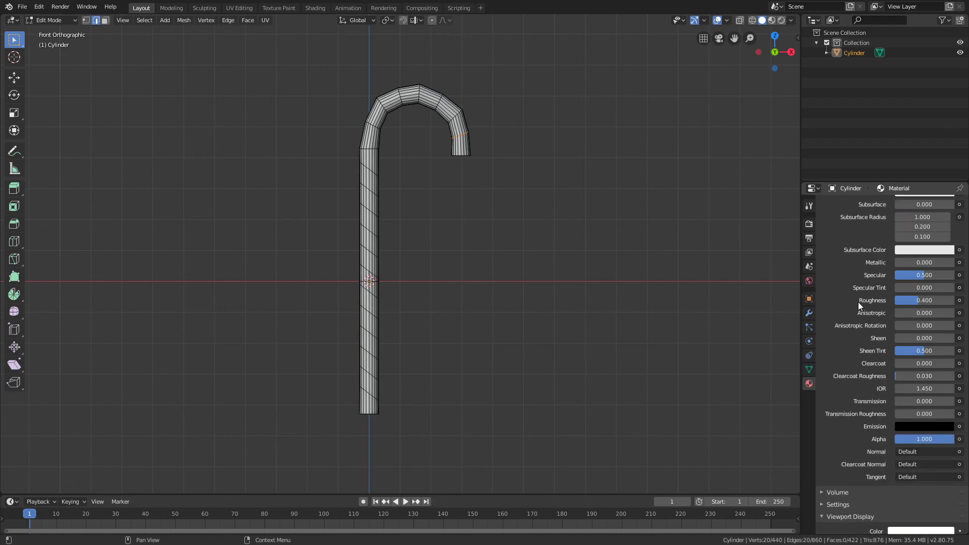
{"action": "scroll", "coordinate": [861, 309], "scroll_direction": "up", "scroll_amount": 6}
{"action": "left_click", "coordinate": [904, 356]}
{"action": "left_click_drag", "start_coordinate": [948, 235], "coordinate": [948, 208]}
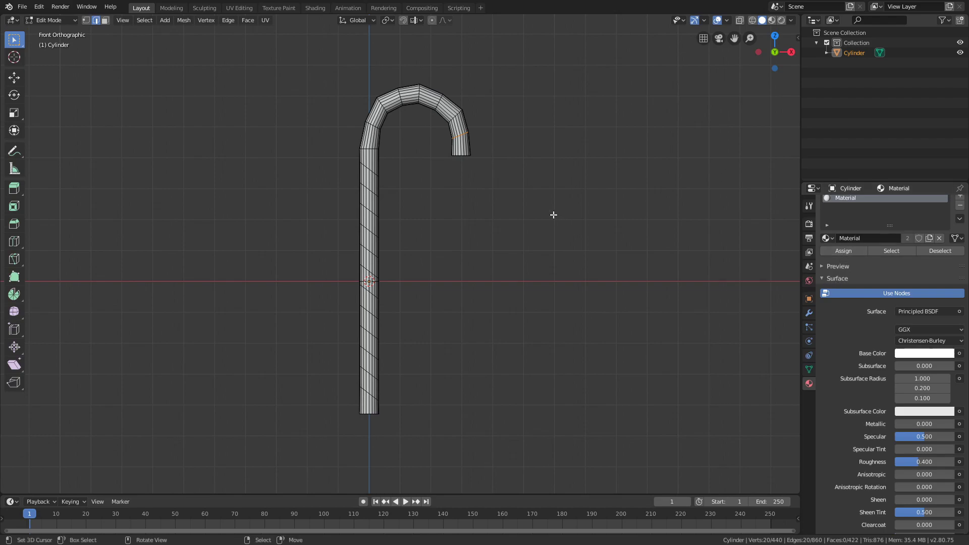
{"action": "scroll", "coordinate": [910, 213], "scroll_direction": "up", "scroll_amount": 1}
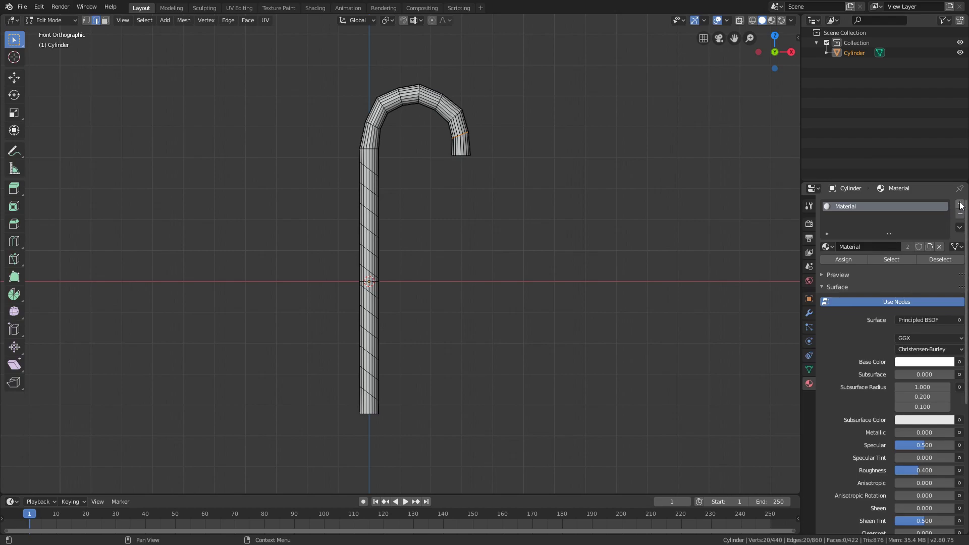
Step: Add a second material slot with a new material and name it Red
{"action": "left_click", "coordinate": [960, 205]}
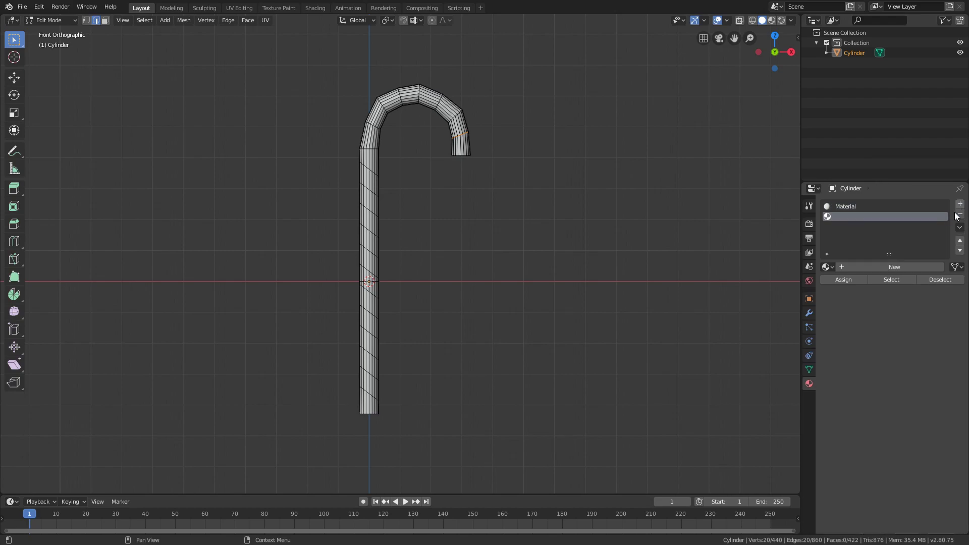
{"action": "left_click", "coordinate": [883, 267]}
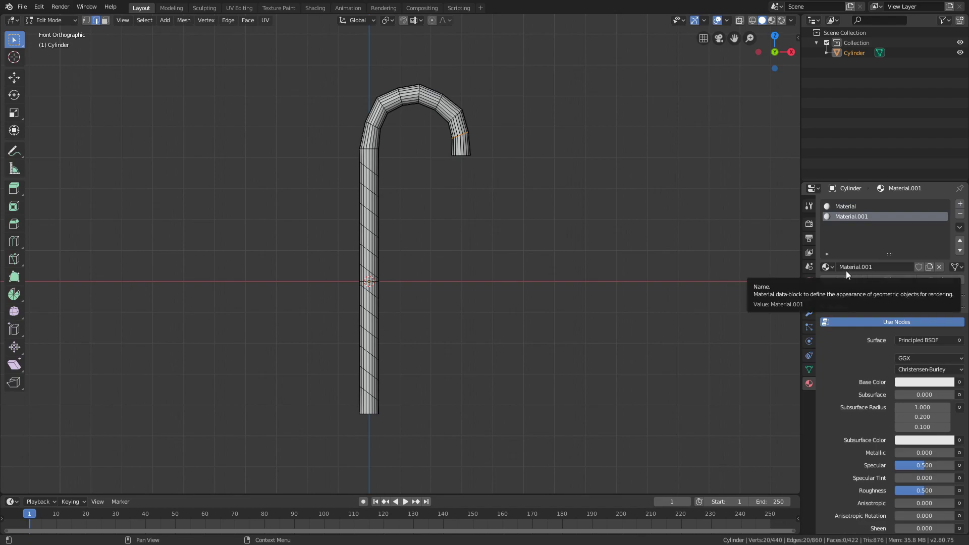
{"action": "left_click", "coordinate": [870, 265]}
{"action": "type", "text": "Red"}
{"action": "key", "text": "Return"}
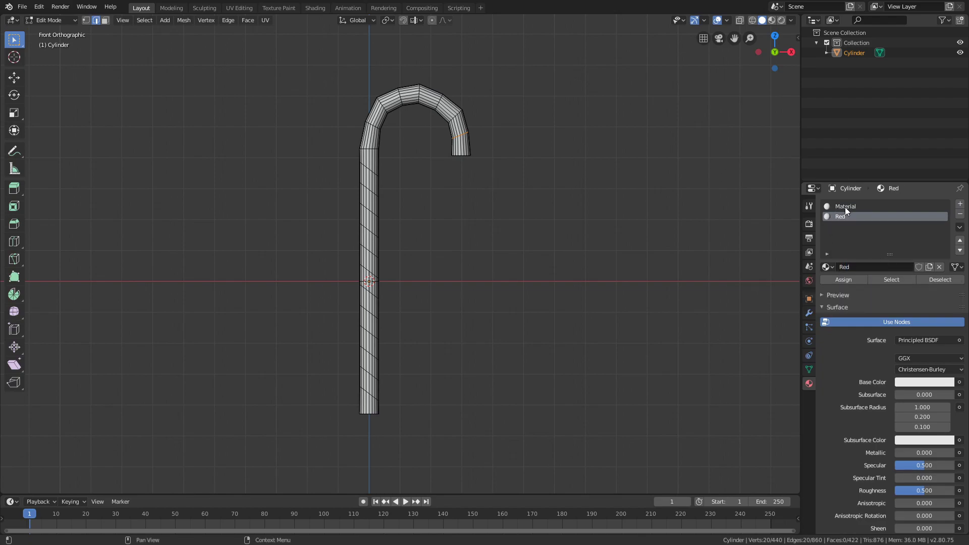
Step: Rename the first material to White and make the Red slot active again
{"action": "left_click", "coordinate": [845, 207]}
{"action": "left_click", "coordinate": [881, 266]}
{"action": "type", "text": "White"}
{"action": "key", "text": "Return"}
{"action": "left_click", "coordinate": [857, 217]}
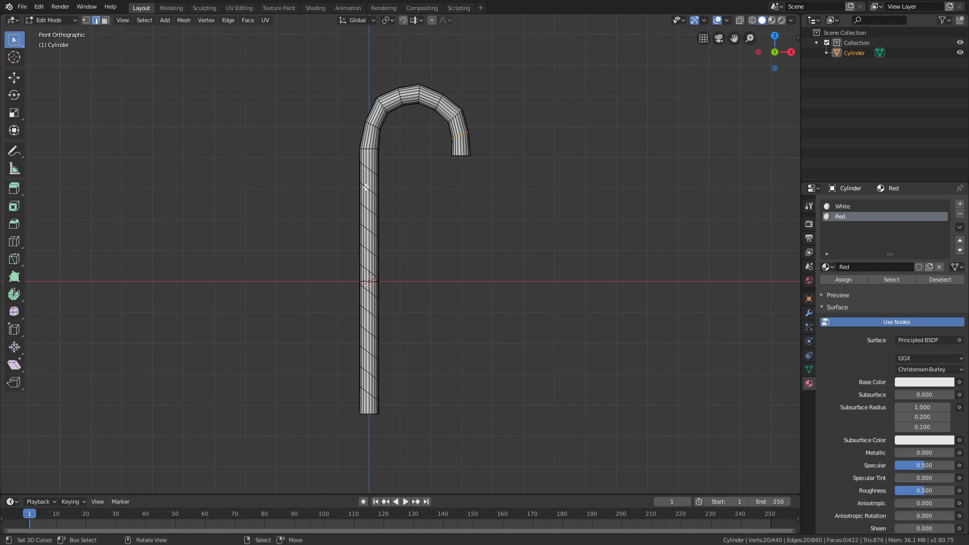
Step: Switch to face selection with nothing selected, make White the active material, and display the model in wireframe shading
{"action": "key", "text": "3"}
{"action": "middle_click_drag", "start_coordinate": [449, 266], "coordinate": [480, 219], "text": "shift"}
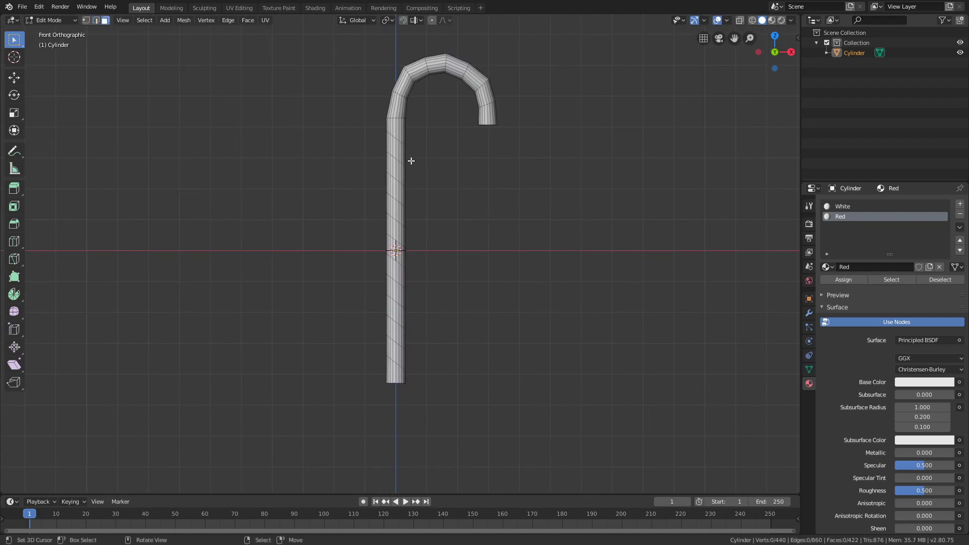
{"action": "right_click", "coordinate": [392, 145]}
{"action": "key", "text": "alt+a"}
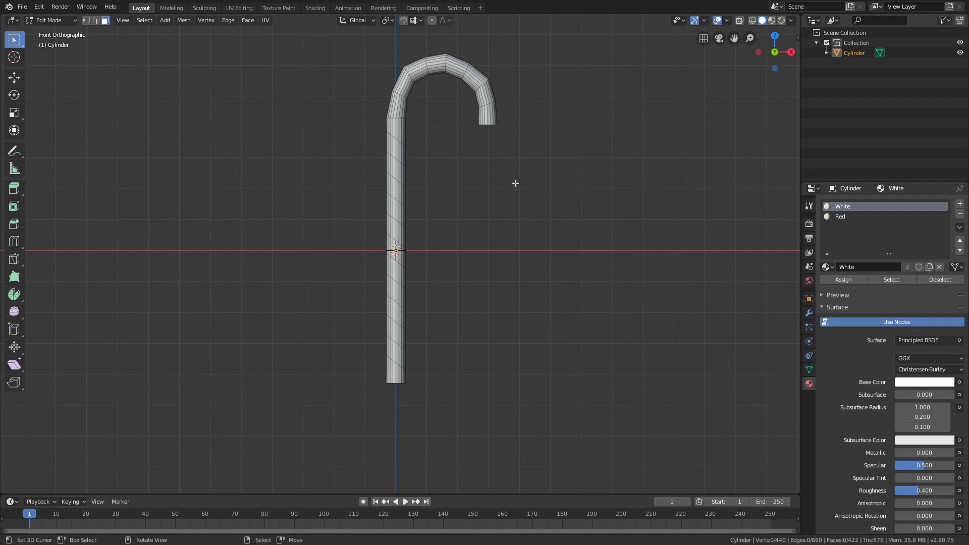
{"action": "key", "text": "z"}
{"action": "left_click", "coordinate": [439, 188]}
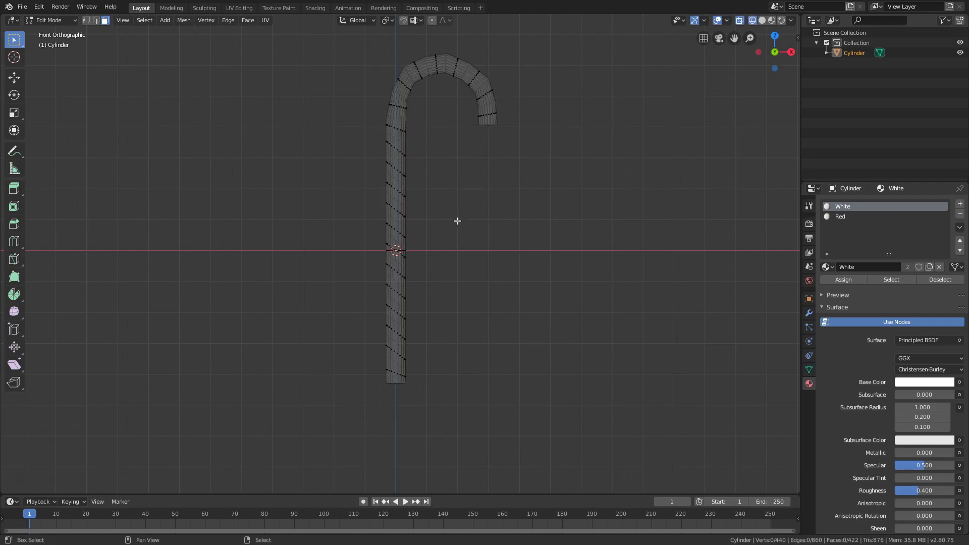
Step: Circle-select all faces around the two lowest alternate stripes of the shaft, leaving the bottom end section unselected
{"action": "scroll", "coordinate": [376, 351], "scroll_direction": "up", "scroll_amount": 4}
{"action": "left_click", "coordinate": [447, 367]}
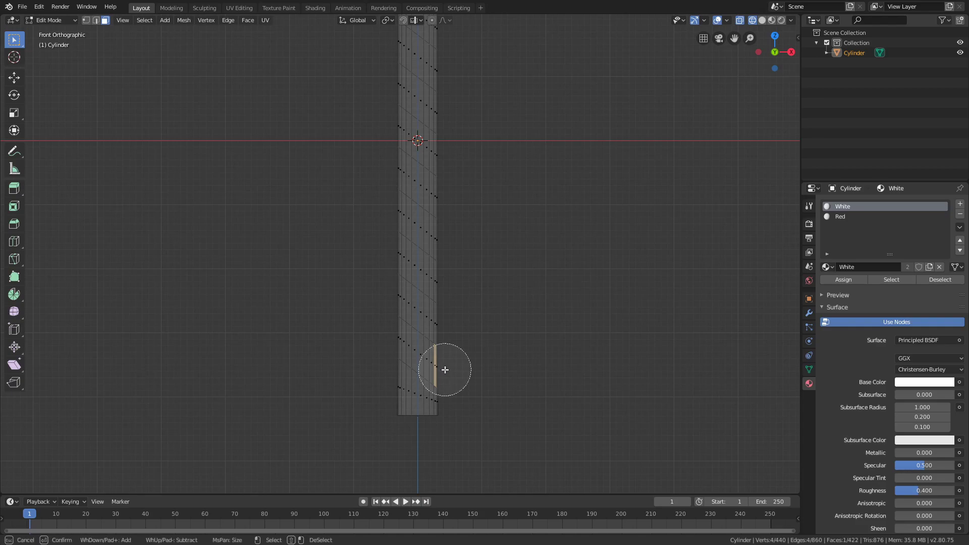
{"action": "left_click", "coordinate": [435, 368], "text": "alt"}
{"action": "key", "text": "c"}
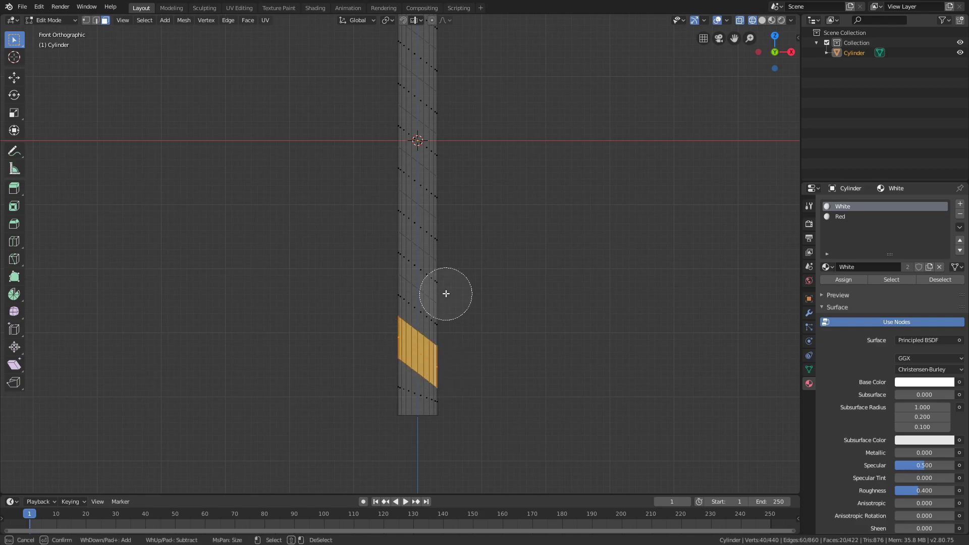
{"action": "left_click_drag", "start_coordinate": [447, 282], "coordinate": [397, 245]}
{"action": "right_click", "coordinate": [397, 246]}
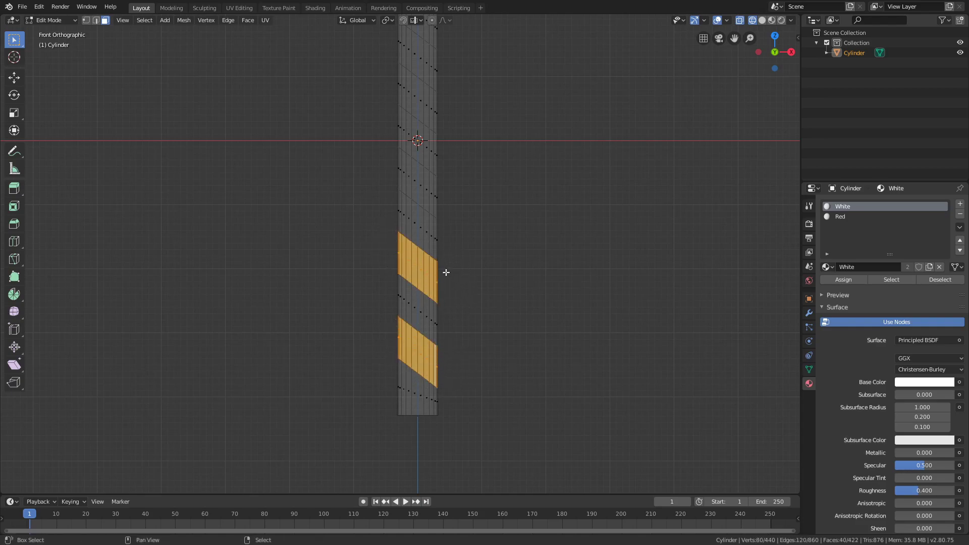
Step: Add the next two alternate stripes up the shaft to the selection and deselect the stray faces above them
{"action": "middle_click_drag", "start_coordinate": [442, 290], "coordinate": [444, 338], "text": "shift"}
{"action": "key", "text": "c"}
{"action": "left_click_drag", "start_coordinate": [442, 238], "coordinate": [410, 220]}
{"action": "right_click", "coordinate": [410, 221]}
{"action": "middle_click_drag", "start_coordinate": [476, 313], "coordinate": [485, 381], "text": "shift"}
{"action": "key", "text": "c"}
{"action": "left_click_drag", "start_coordinate": [443, 237], "coordinate": [404, 201]}
{"action": "right_click", "coordinate": [405, 200]}
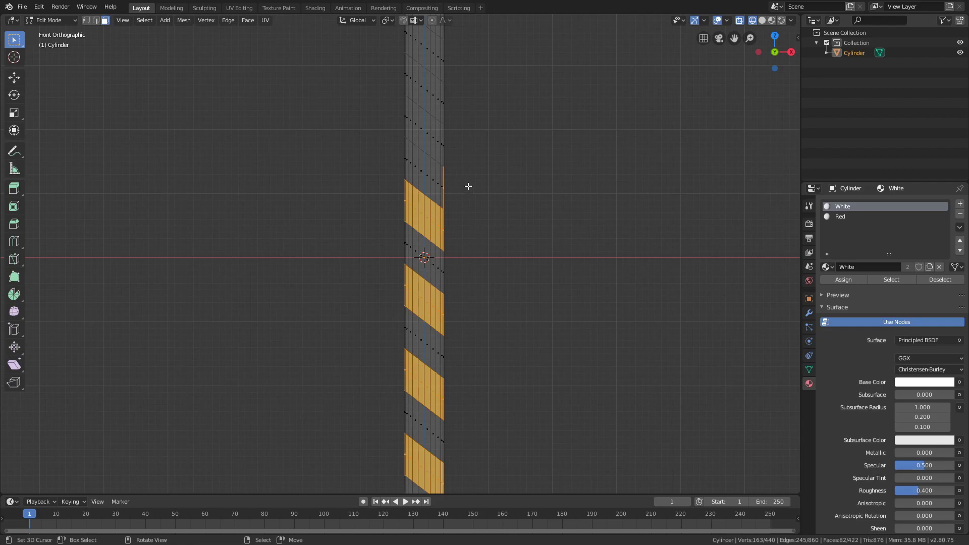
{"action": "key", "text": "c"}
{"action": "middle_click_drag", "start_coordinate": [472, 158], "coordinate": [459, 181]}
{"action": "right_click", "coordinate": [467, 175]}
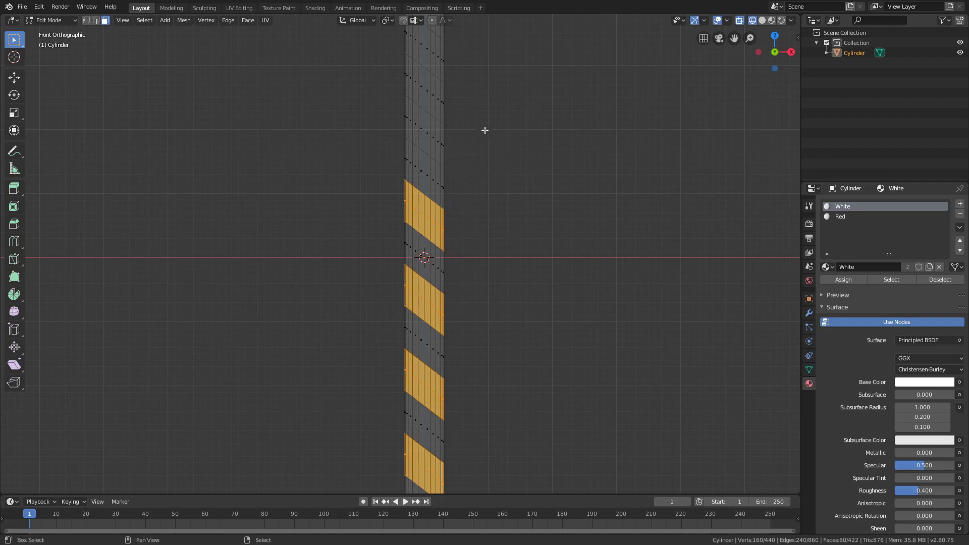
Step: Add the remaining six alternate stripes along the upper shaft and around the hook to the selection
{"action": "middle_click_drag", "start_coordinate": [484, 130], "coordinate": [500, 205], "text": "shift"}
{"action": "key", "text": "c"}
{"action": "mouse_move", "coordinate": [499, 205]}
{"action": "left_mouse_down"}
{"action": "mouse_move", "coordinate": [449, 205]}
{"action": "mouse_move", "coordinate": [471, 147]}
{"action": "mouse_move", "coordinate": [428, 102]}
{"action": "left_mouse_up"}
{"action": "right_click", "coordinate": [428, 101]}
{"action": "middle_click_drag", "start_coordinate": [486, 141], "coordinate": [506, 260], "text": "shift"}
{"action": "key", "text": "c"}
{"action": "mouse_move", "coordinate": [484, 145]}
{"action": "left_mouse_down"}
{"action": "mouse_move", "coordinate": [463, 130]}
{"action": "mouse_move", "coordinate": [504, 74]}
{"action": "left_mouse_up"}
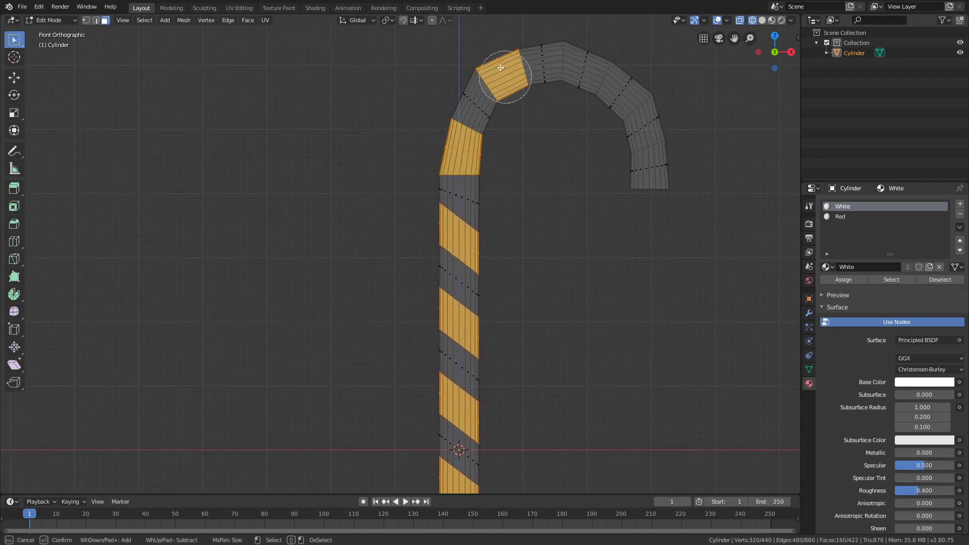
{"action": "mouse_move", "coordinate": [571, 102]}
{"action": "left_mouse_down"}
{"action": "mouse_move", "coordinate": [590, 44]}
{"action": "mouse_move", "coordinate": [619, 160]}
{"action": "mouse_move", "coordinate": [679, 108]}
{"action": "left_mouse_up"}
{"action": "right_click", "coordinate": [706, 121]}
Step: Assign the Red material to the selected stripes and return to Object Mode with solid shading
{"action": "scroll", "coordinate": [705, 121], "scroll_direction": "down", "scroll_amount": 4}
{"action": "middle_click_drag", "start_coordinate": [657, 197], "coordinate": [583, 155], "text": "shift"}
{"action": "scroll", "coordinate": [642, 114], "scroll_direction": "down", "scroll_amount": 1}
{"action": "left_click", "coordinate": [842, 217]}
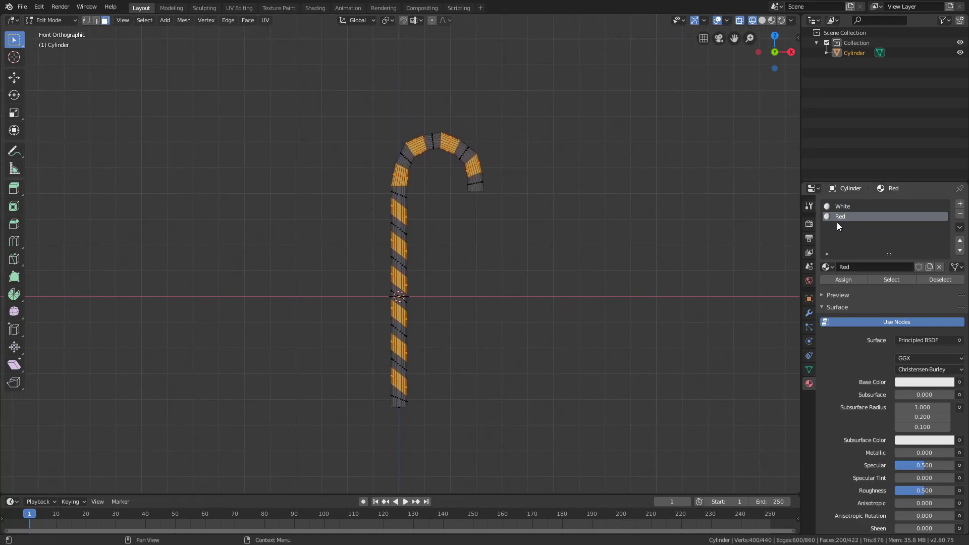
{"action": "left_click", "coordinate": [837, 279]}
{"action": "key", "text": "Tab"}
{"action": "key", "text": "z"}
{"action": "left_click", "coordinate": [668, 232]}
Step: Set the Red material's viewport display color to a bright red with hue 0.002 and value 0.906
{"action": "scroll", "coordinate": [870, 303], "scroll_direction": "down", "scroll_amount": 10}
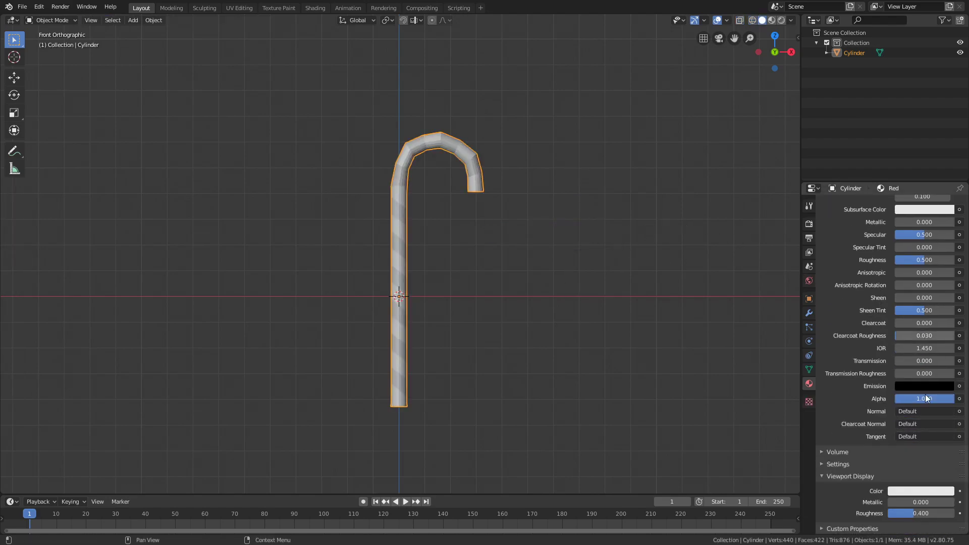
{"action": "left_click", "coordinate": [901, 489]}
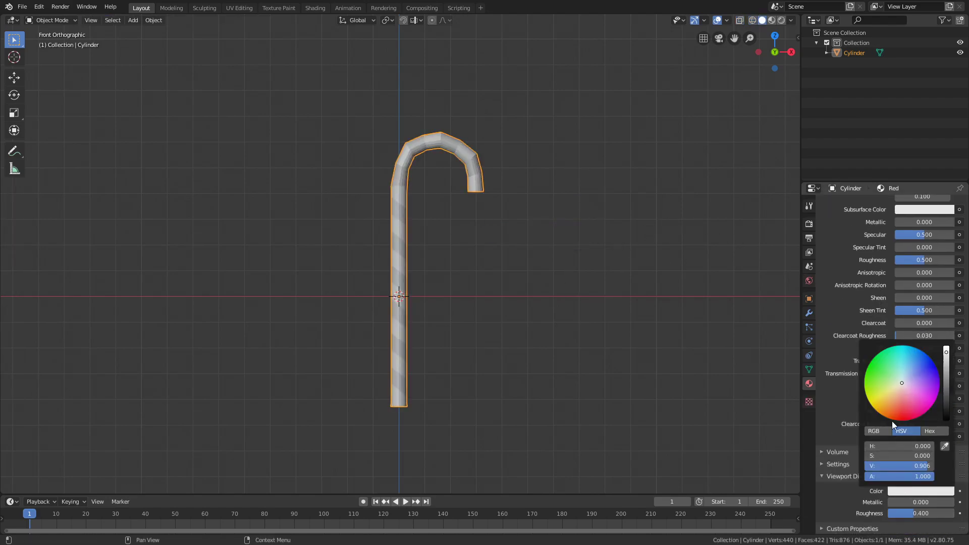
{"action": "left_click_drag", "start_coordinate": [904, 386], "coordinate": [900, 417]}
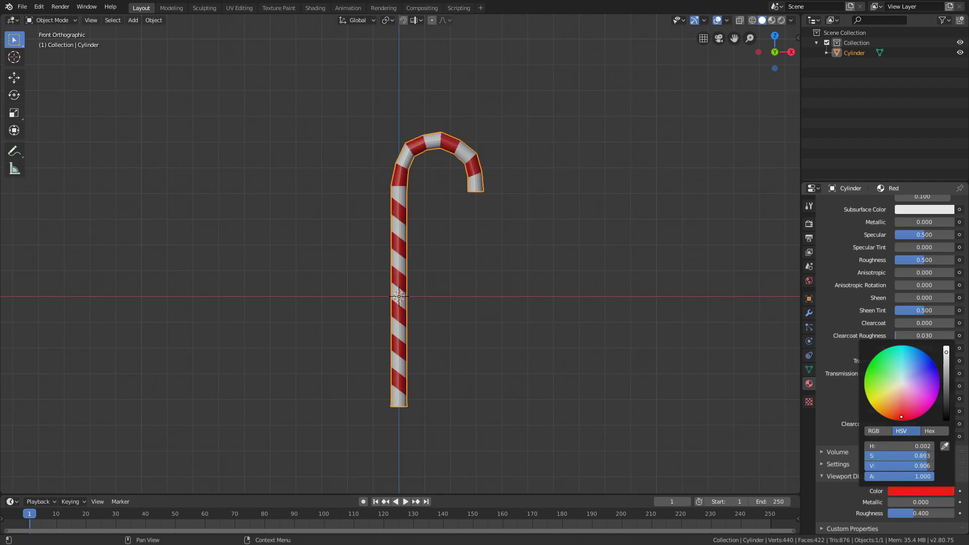
{"action": "scroll", "coordinate": [848, 303], "scroll_direction": "up", "scroll_amount": 10}
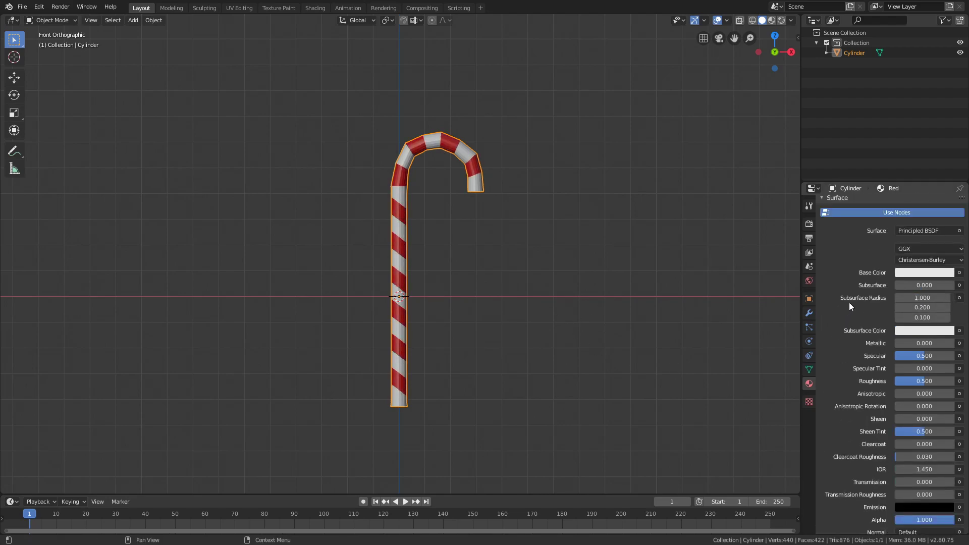
Step: Copy the Red material's viewport color hex value E71F1C into its surface base color
{"action": "scroll", "coordinate": [900, 378], "scroll_direction": "down", "scroll_amount": 10}
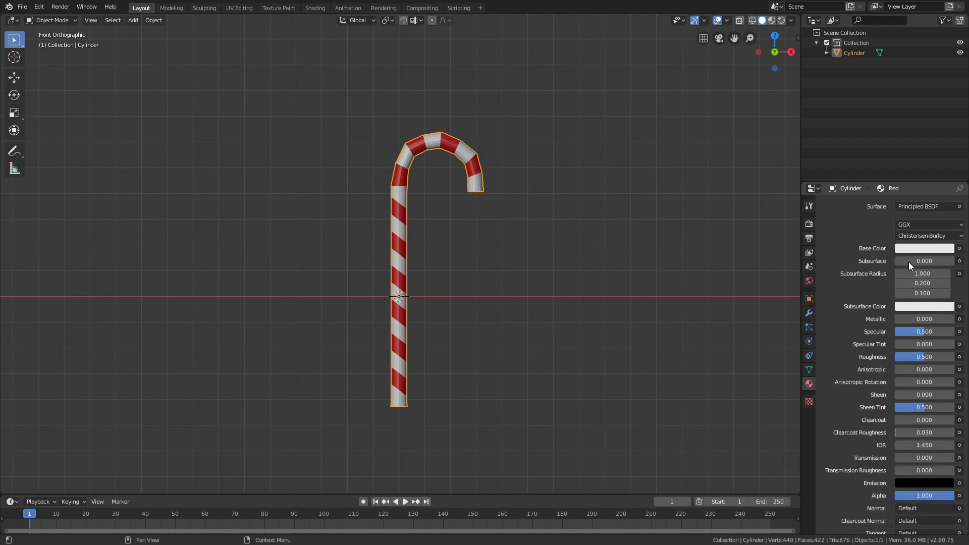
{"action": "left_click", "coordinate": [908, 489]}
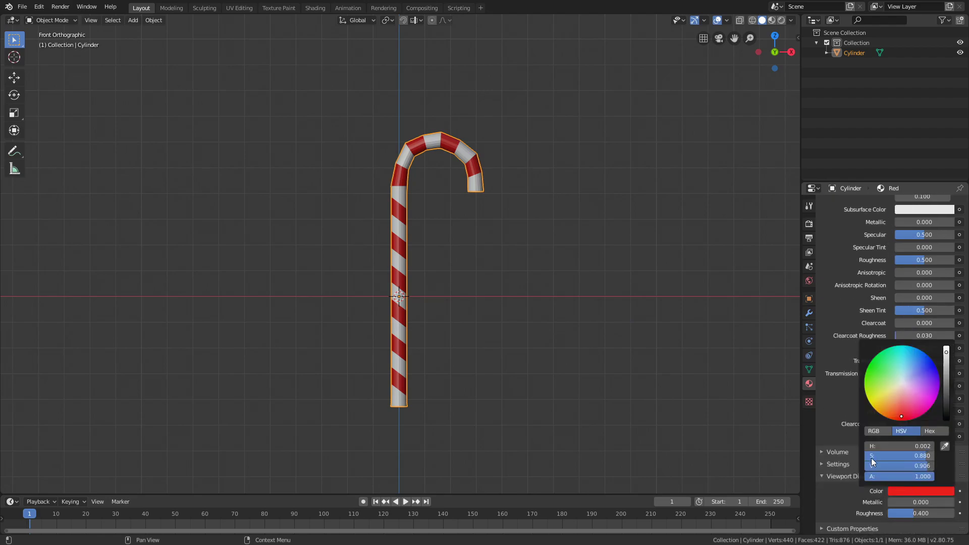
{"action": "left_click", "coordinate": [926, 431]}
{"action": "left_click", "coordinate": [915, 446]}
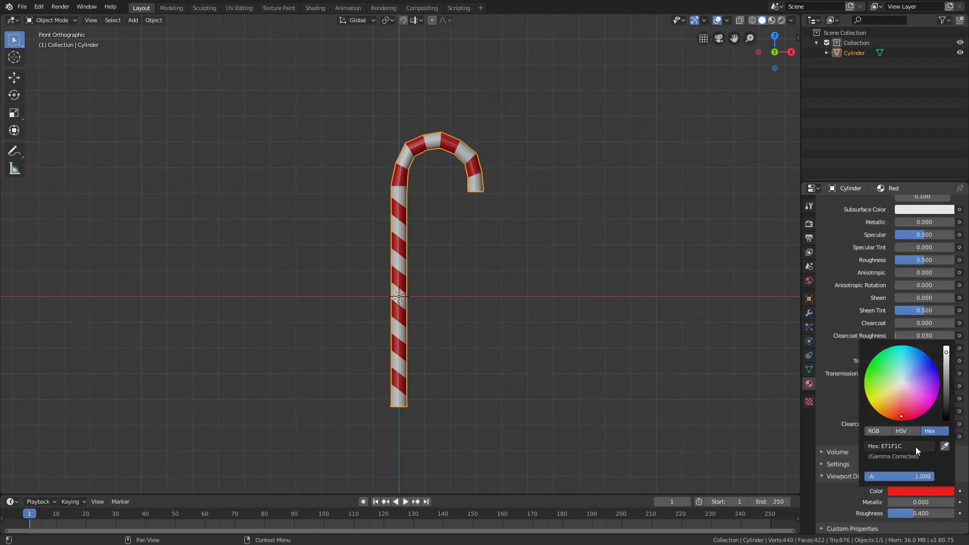
{"action": "key", "text": "ctrl+c"}
{"action": "left_click", "coordinate": [843, 431]}
{"action": "scroll", "coordinate": [846, 428], "scroll_direction": "up", "scroll_amount": 10}
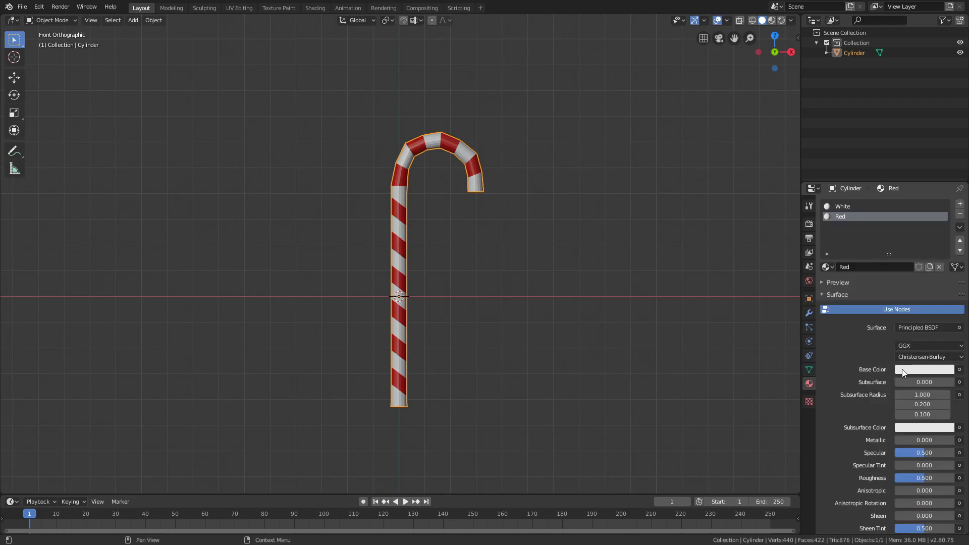
{"action": "left_click", "coordinate": [902, 368]}
{"action": "left_click", "coordinate": [910, 325]}
{"action": "key", "text": "ctrl+v"}
{"action": "key", "text": "Return"}
{"action": "scroll", "coordinate": [407, 187], "scroll_direction": "up", "scroll_amount": 1}
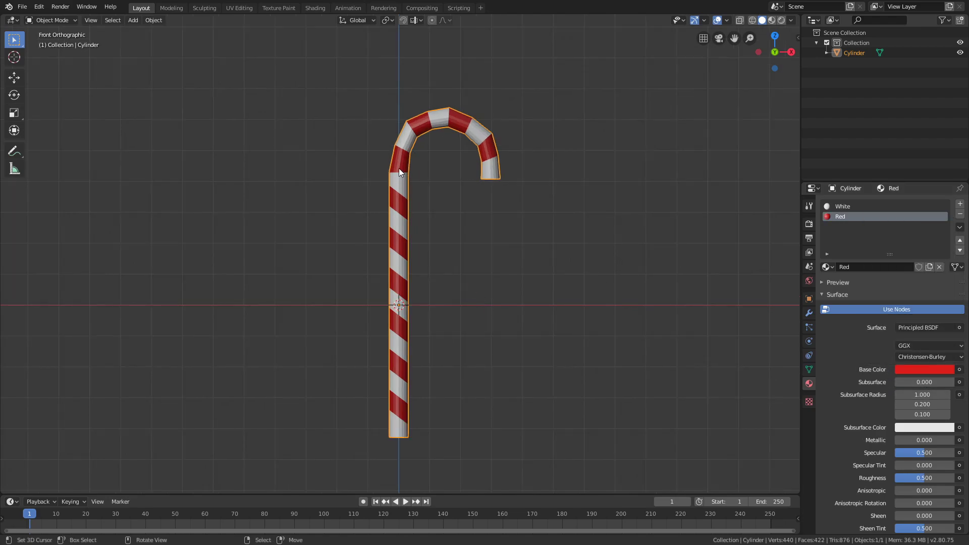
Step: Add a Subdivision Surface modifier to the cane with viewport and render subdivisions both set to 3
{"action": "left_click", "coordinate": [809, 312]}
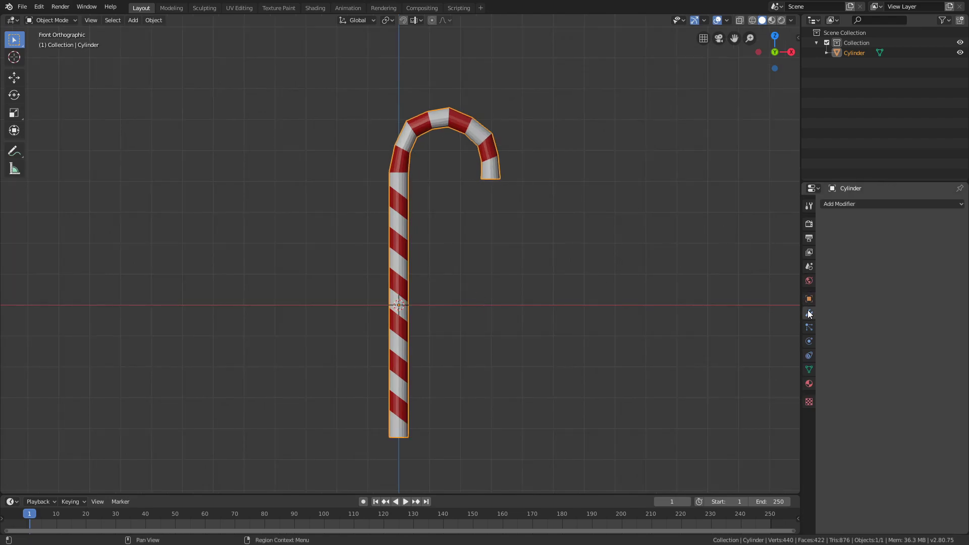
{"action": "left_click", "coordinate": [833, 204]}
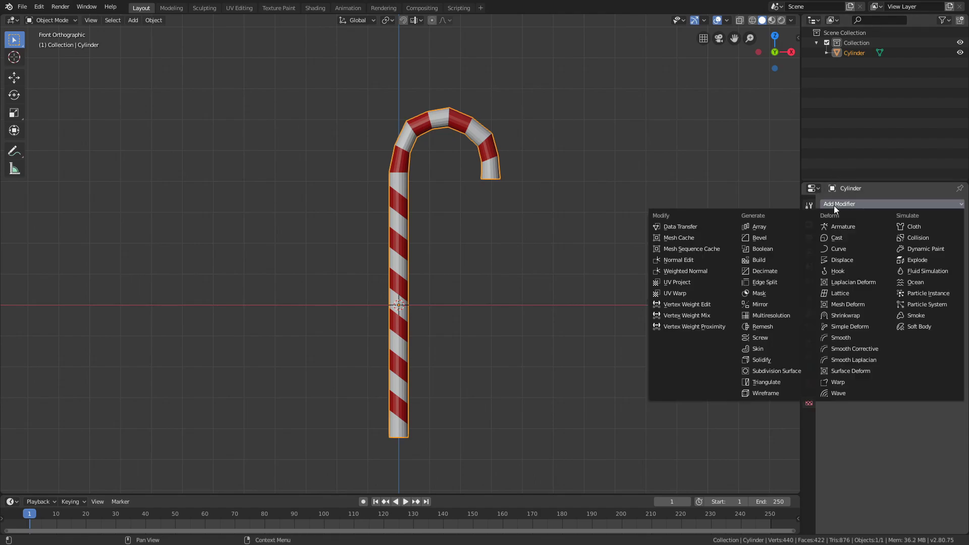
{"action": "left_click", "coordinate": [785, 370]}
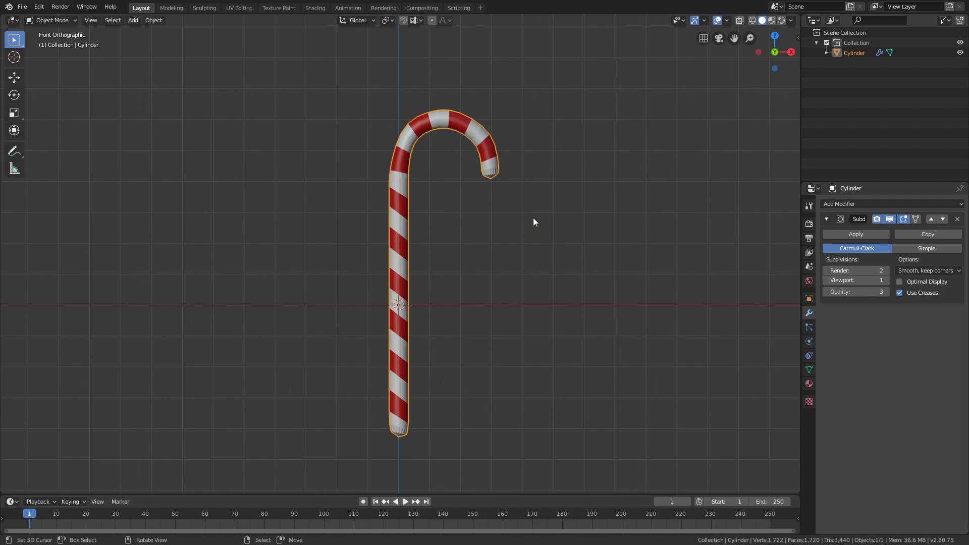
{"action": "key", "text": "ctrl+2"}
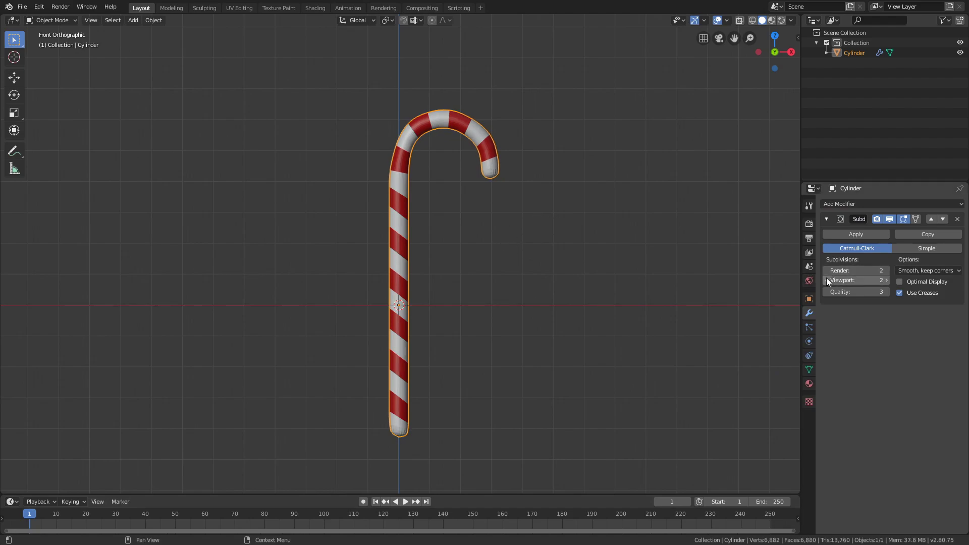
{"action": "left_click", "coordinate": [887, 280]}
{"action": "left_click", "coordinate": [886, 271]}
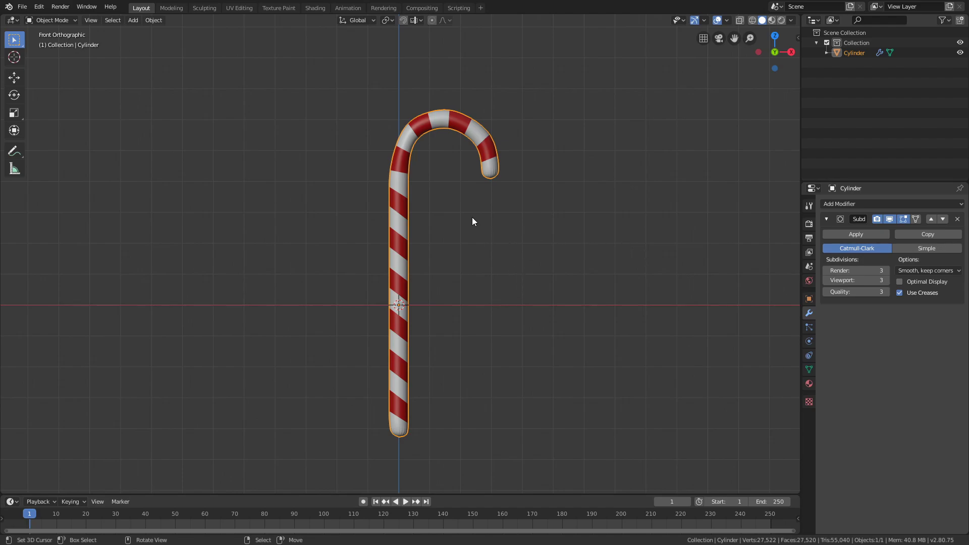
Step: Add a loop cut in the hook's end section and slide it close to the tip to sharpen that end
{"action": "key", "text": "Tab"}
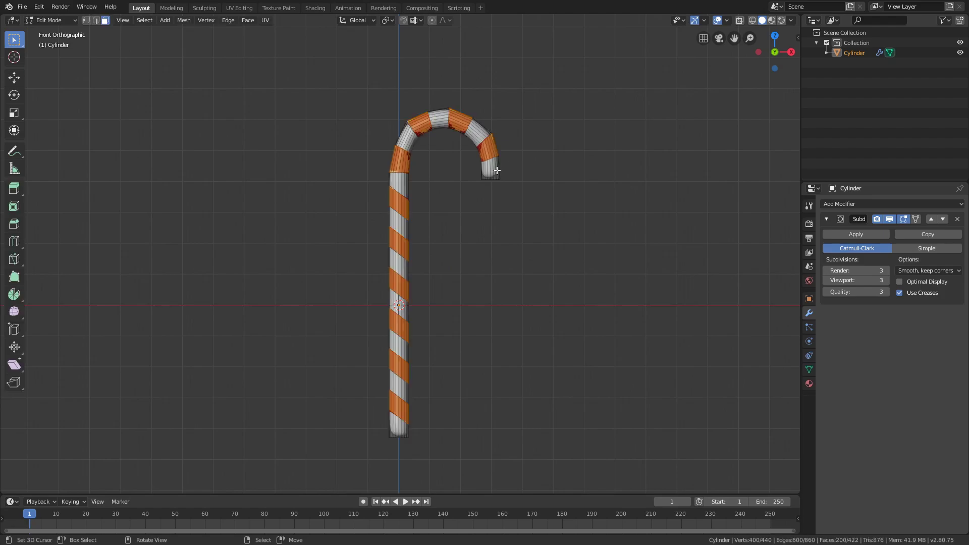
{"action": "middle_click_drag", "start_coordinate": [515, 166], "coordinate": [494, 218], "text": "shift"}
{"action": "scroll", "coordinate": [493, 218], "scroll_direction": "up", "scroll_amount": 4}
{"action": "key", "text": "ctrl+r"}
{"action": "left_click", "coordinate": [458, 191]}
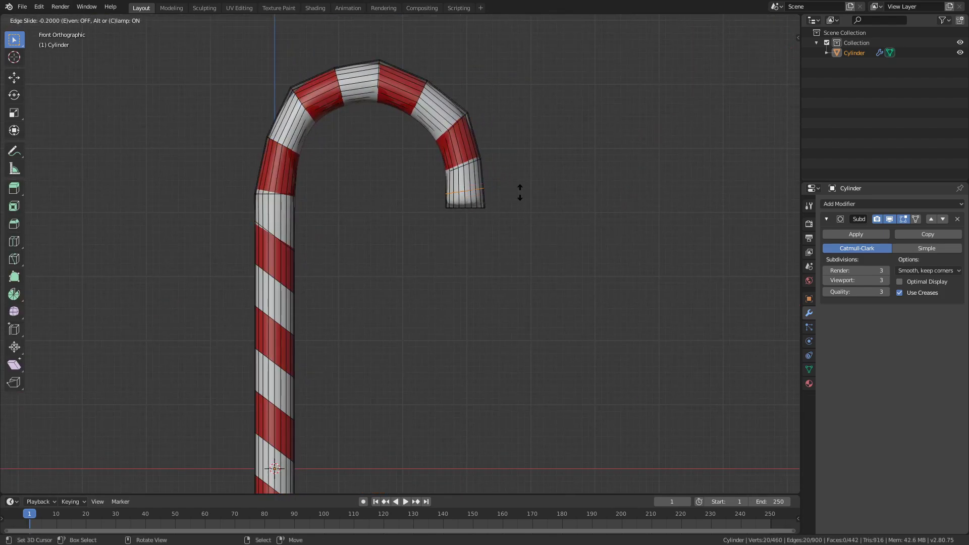
{"action": "left_click", "coordinate": [531, 205]}
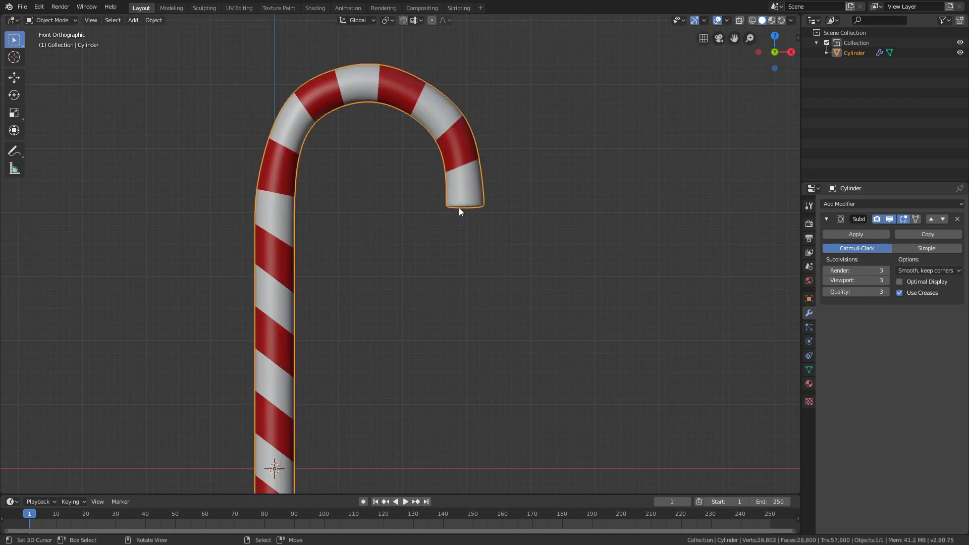
Step: Add a loop cut close to the bottom end of the shaft and return to Object Mode
{"action": "middle_click_drag", "start_coordinate": [489, 290], "coordinate": [600, 106], "text": "shift"}
{"action": "middle_click_drag", "start_coordinate": [472, 366], "coordinate": [537, 114], "text": "shift"}
{"action": "key", "text": "ctrl+r"}
{"action": "left_click", "coordinate": [438, 351]}
{"action": "left_click", "coordinate": [439, 353]}
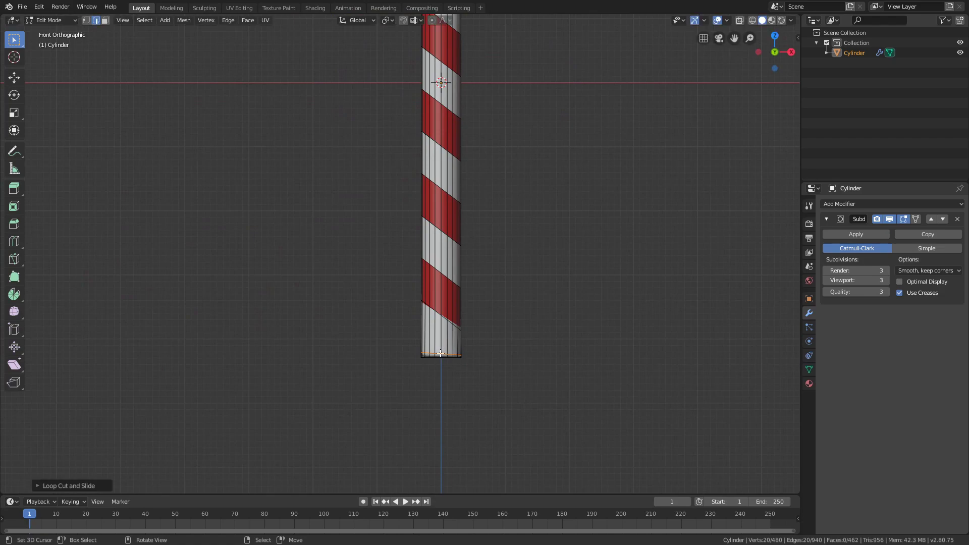
{"action": "key", "text": "Tab"}
Step: Select the front faces of the three stripes where the hook starts bending, scale them up by about 1.05, and return to Object Mode
{"action": "scroll", "coordinate": [519, 254], "scroll_direction": "down", "scroll_amount": 6}
{"action": "middle_click_drag", "start_coordinate": [525, 230], "coordinate": [534, 293], "text": "shift"}
{"action": "scroll", "coordinate": [534, 294], "scroll_direction": "up", "scroll_amount": 1}
{"action": "middle_click_drag", "start_coordinate": [468, 169], "coordinate": [460, 219], "text": "shift"}
{"action": "scroll", "coordinate": [429, 181], "scroll_direction": "up", "scroll_amount": 1, "text": "shift"}
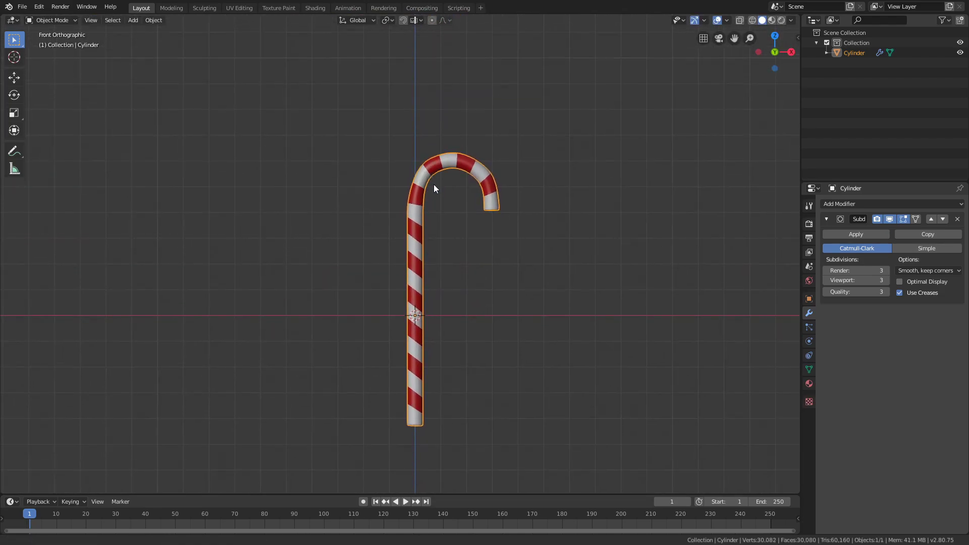
{"action": "key", "text": "Tab"}
{"action": "scroll", "coordinate": [445, 203], "scroll_direction": "up", "scroll_amount": 4}
{"action": "key", "text": "3"}
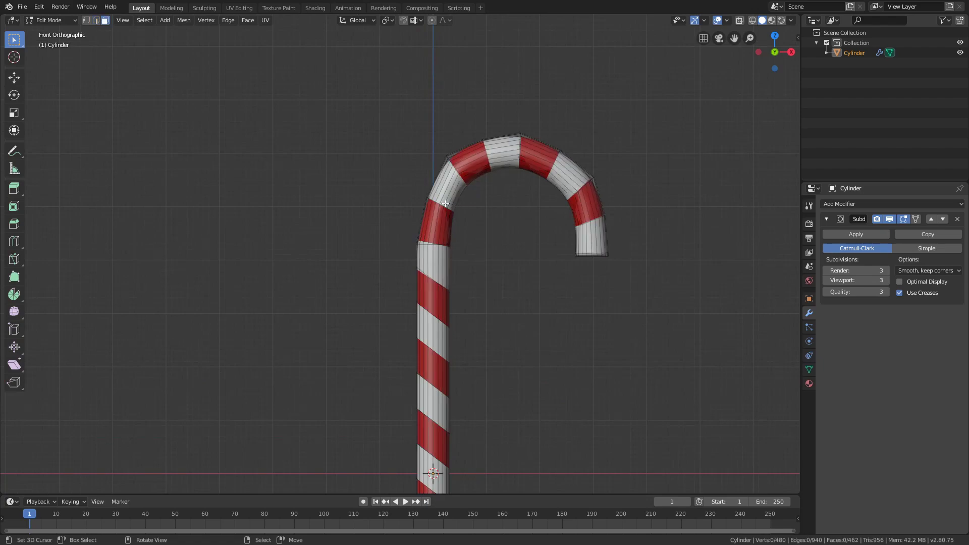
{"action": "key", "text": "c"}
{"action": "mouse_move", "coordinate": [469, 172]}
{"action": "left_mouse_down"}
{"action": "mouse_move", "coordinate": [464, 199]}
{"action": "mouse_move", "coordinate": [472, 183]}
{"action": "left_mouse_up"}
{"action": "left_click", "coordinate": [522, 176], "text": "shift"}
{"action": "key", "text": "Escape"}
{"action": "key", "text": "s"}
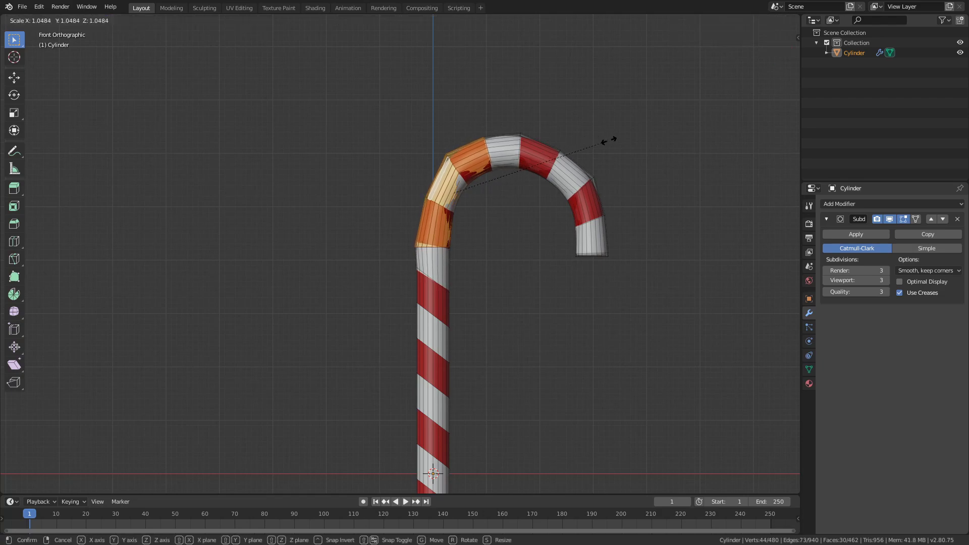
{"action": "left_click", "coordinate": [608, 140]}
{"action": "key", "text": "Tab"}
{"action": "scroll", "coordinate": [555, 212], "scroll_direction": "down", "scroll_amount": 6}
{"action": "middle_click_drag", "start_coordinate": [504, 282], "coordinate": [479, 278]}
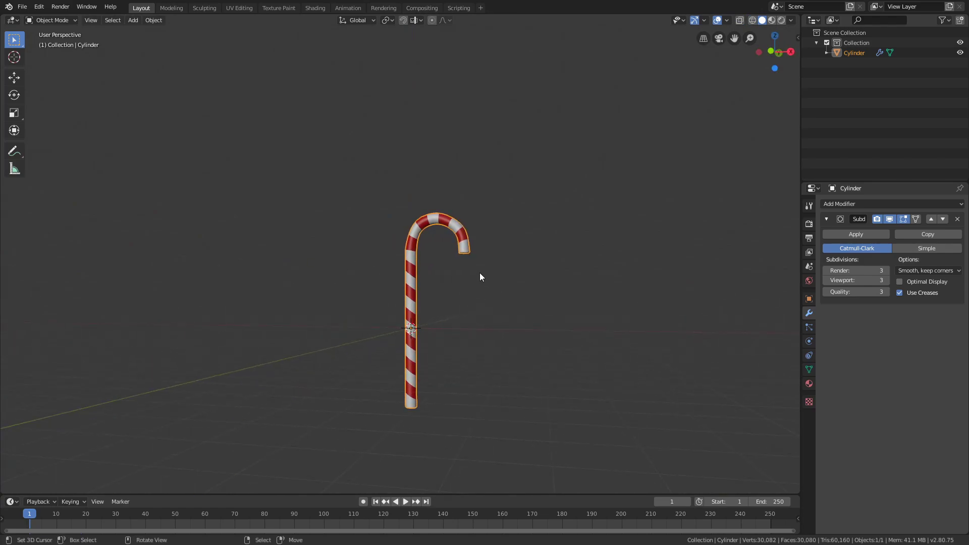
{"action": "key", "text": "KP_1"}
{"action": "middle_click_drag", "start_coordinate": [483, 269], "coordinate": [510, 233], "text": "shift"}
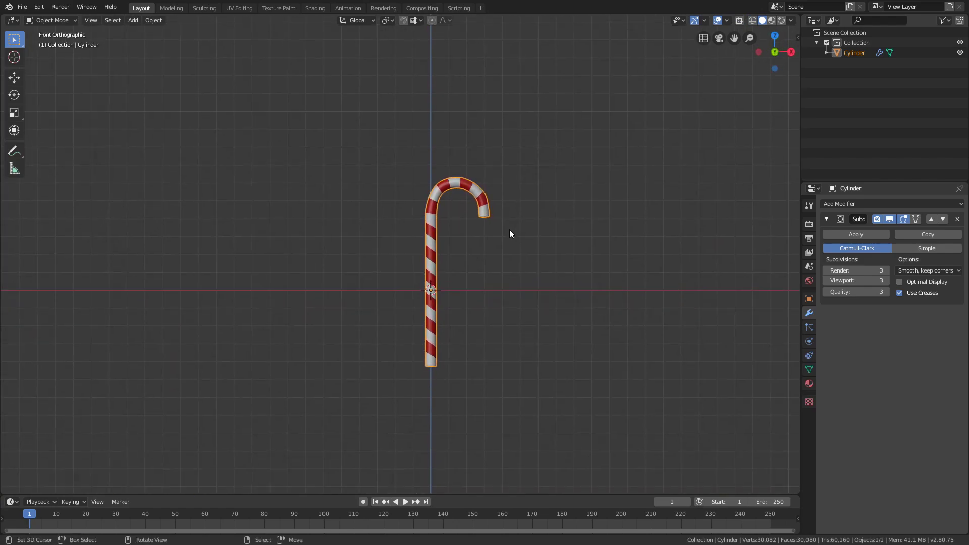
{"action": "scroll", "coordinate": [542, 276], "scroll_direction": "up", "scroll_amount": 3}
{"action": "middle_click_drag", "start_coordinate": [542, 277], "coordinate": [459, 252], "text": "shift"}
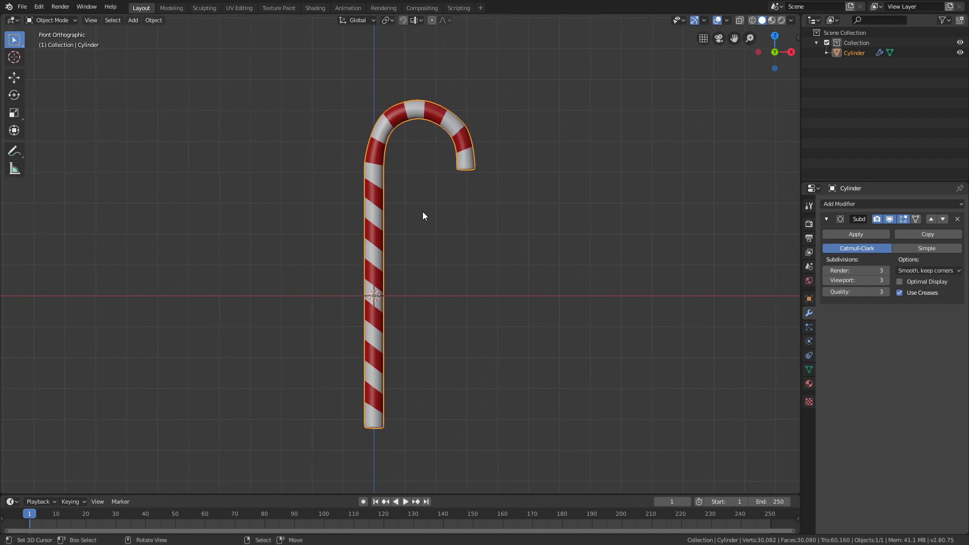